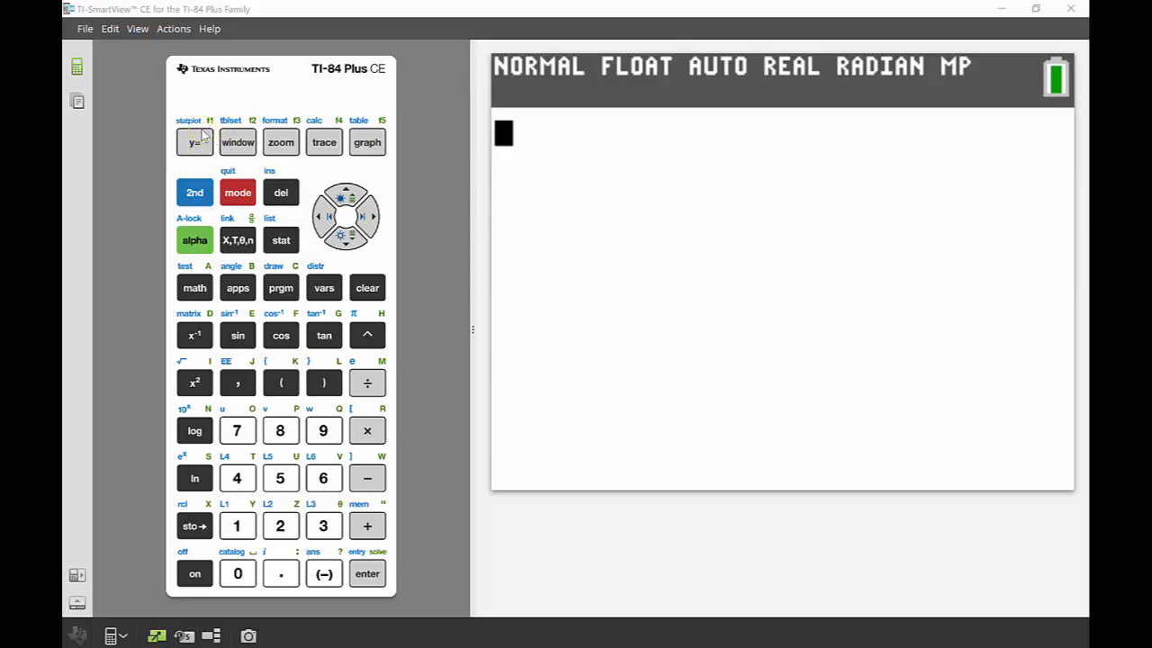
# - Enter Y1 = 5X²−8X+6 in the Y= editor
pyautogui.click(201, 136)
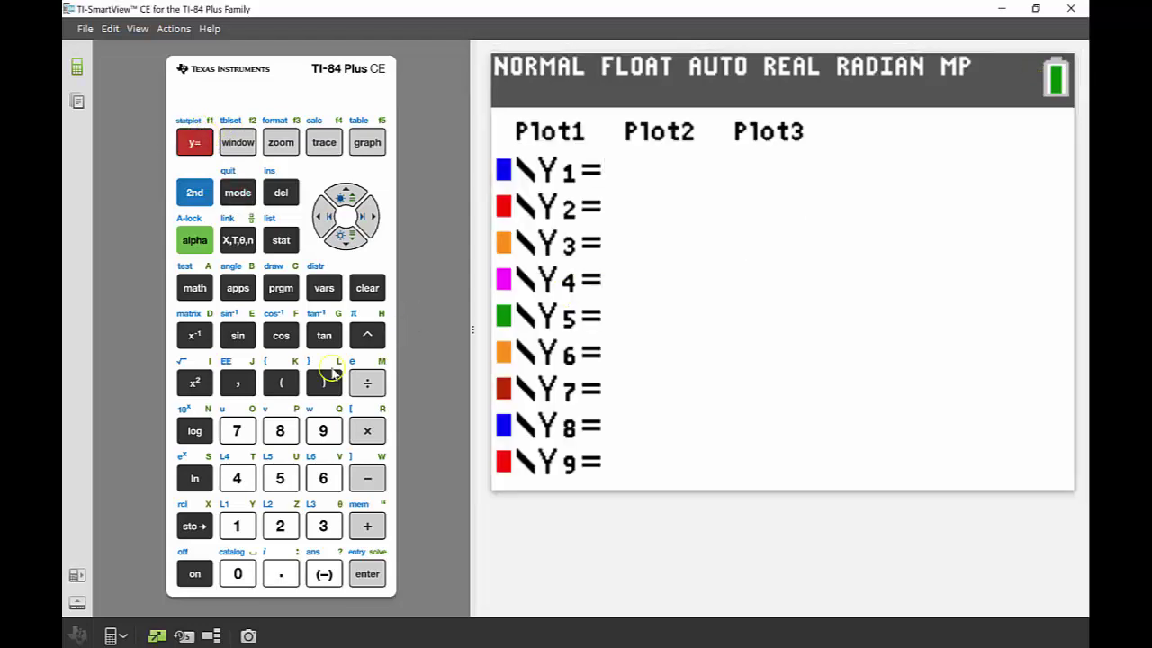
pyautogui.click(280, 480)
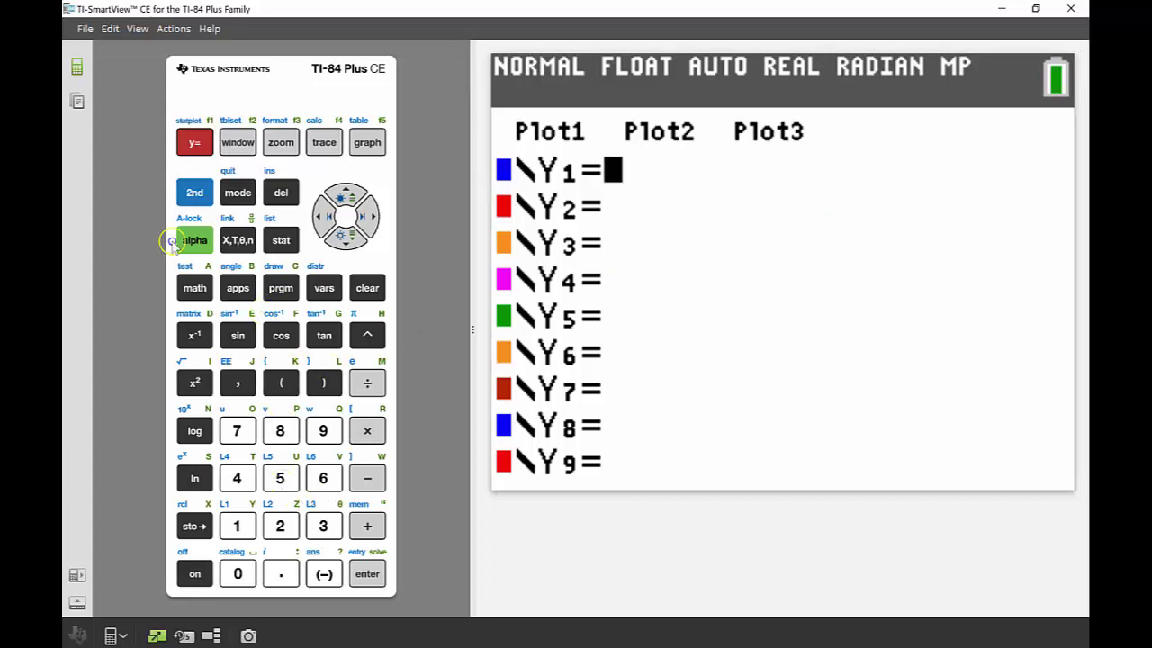
pyautogui.click(234, 241)
pyautogui.click(196, 383)
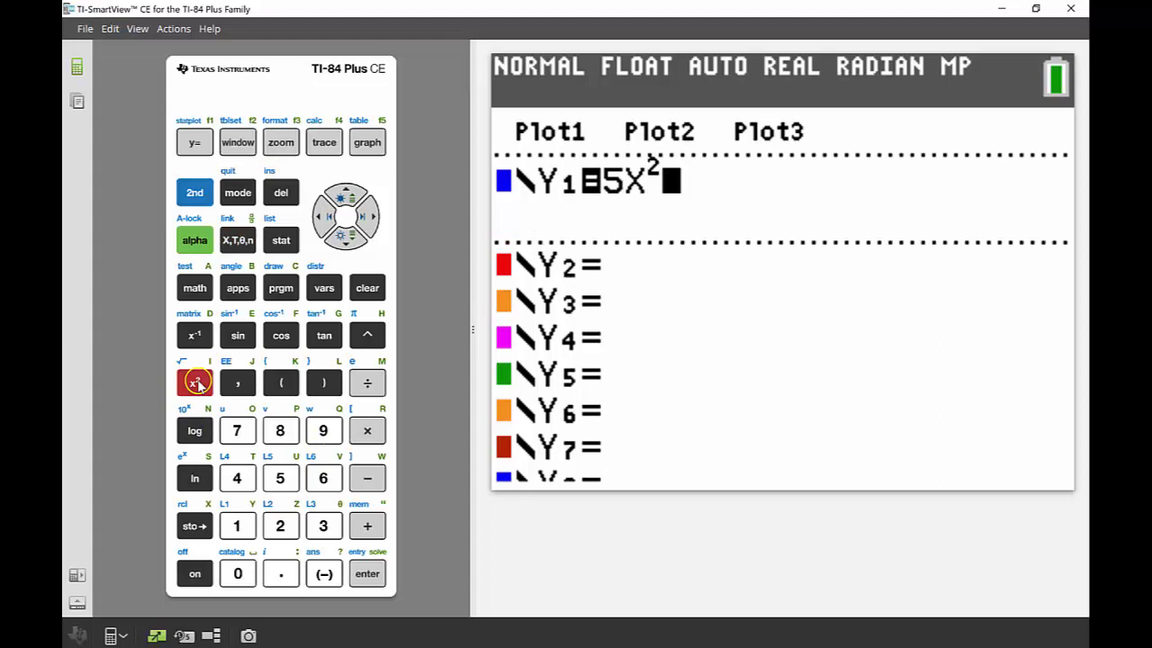
pyautogui.click(367, 479)
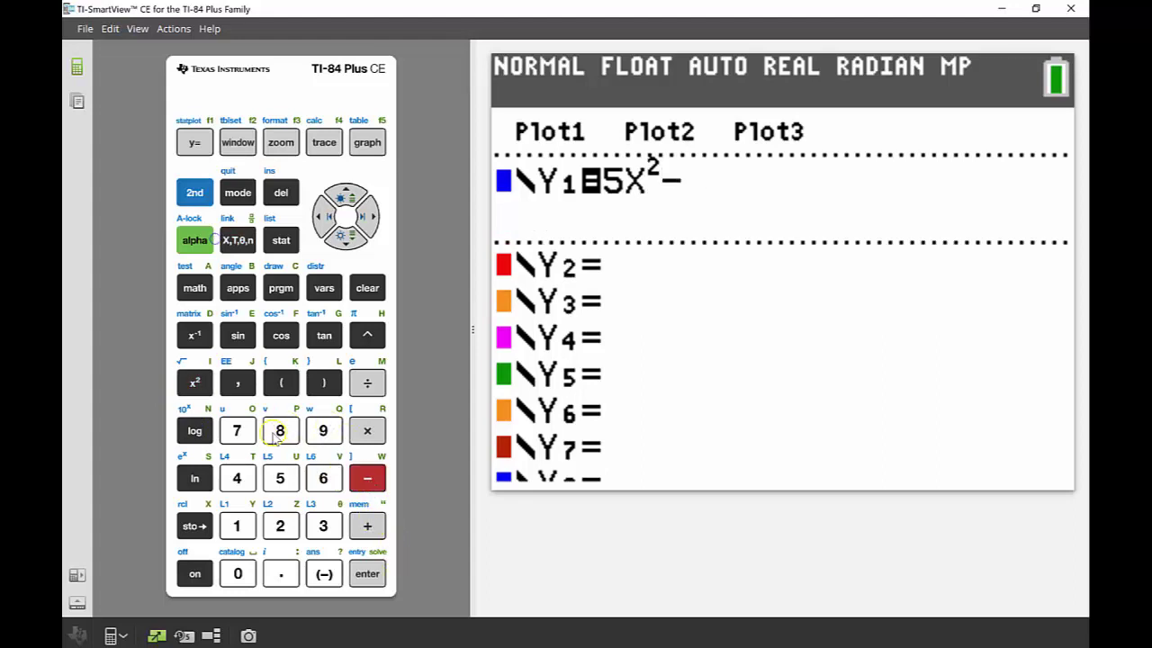
pyautogui.click(279, 431)
pyautogui.click(238, 241)
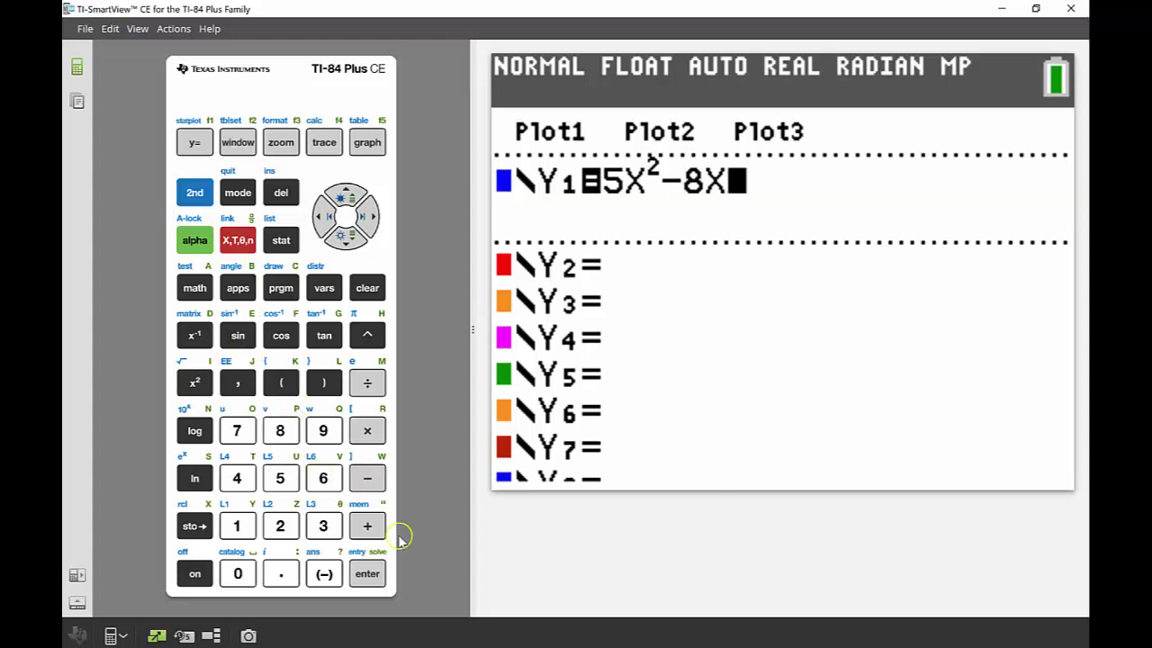
pyautogui.click(368, 525)
pyautogui.click(323, 479)
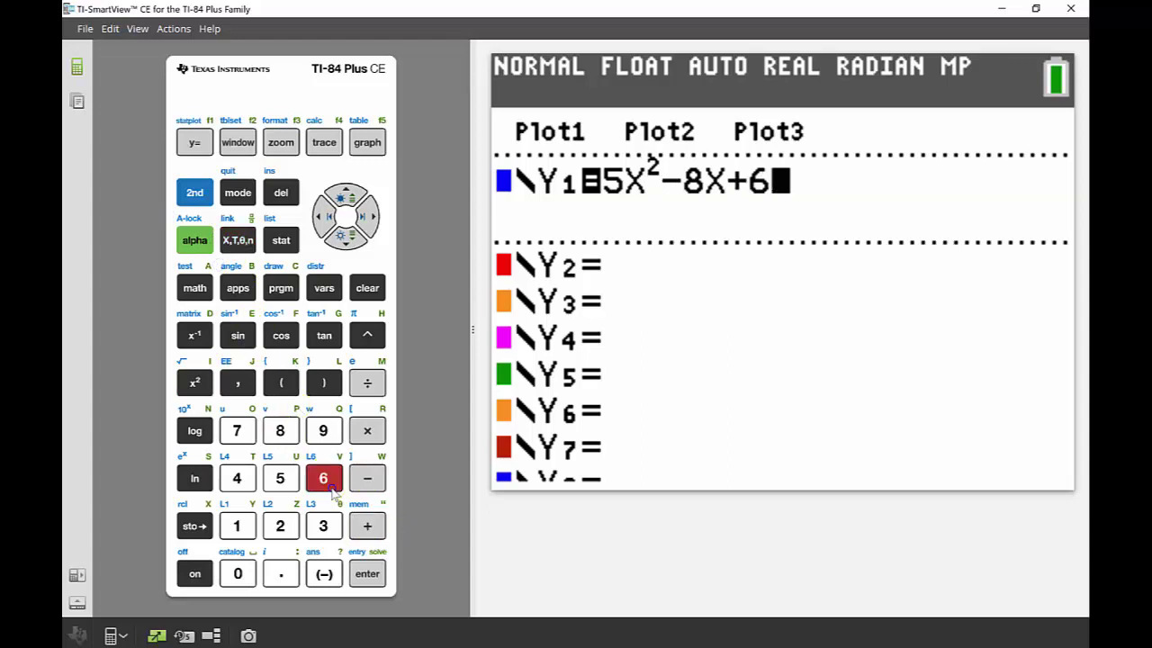
# - Enter Y2 = −8X²+18X−7 on the next line
pyautogui.click(346, 235)
pyautogui.click(551, 229)
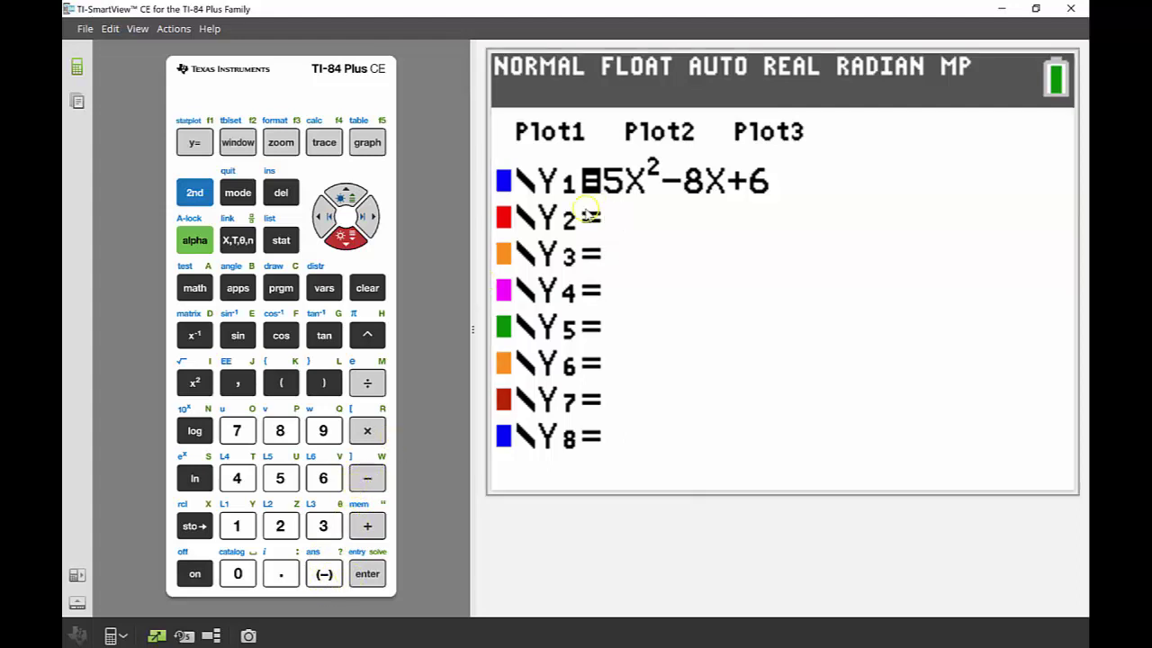
pyautogui.click(324, 574)
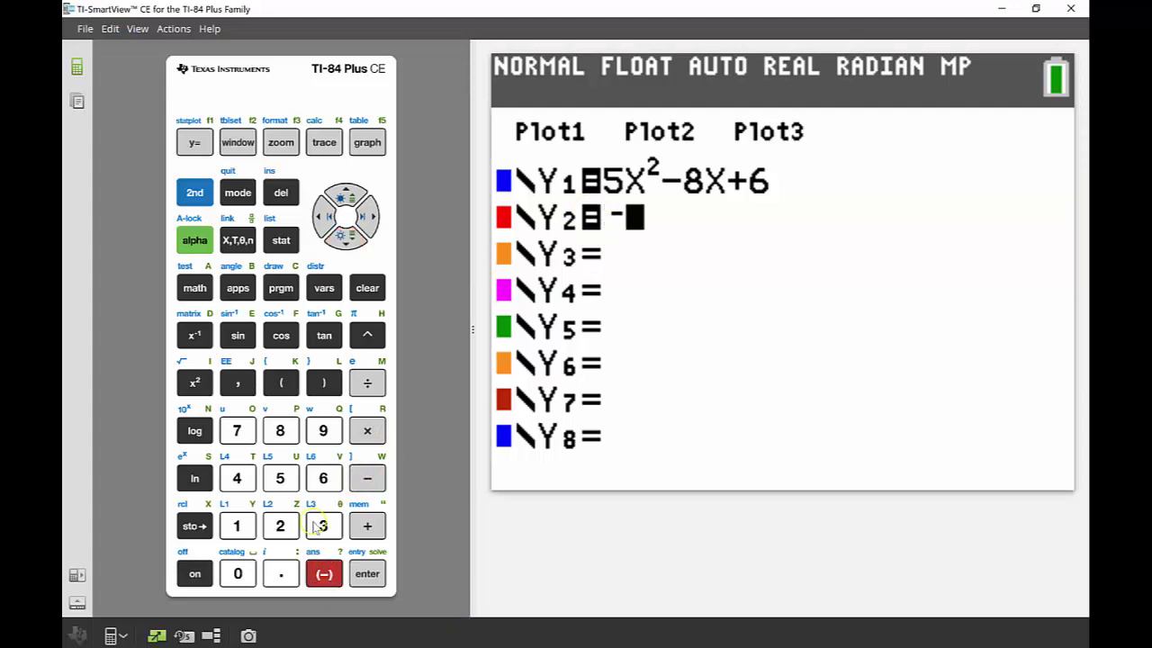
pyautogui.click(280, 430)
pyautogui.click(237, 241)
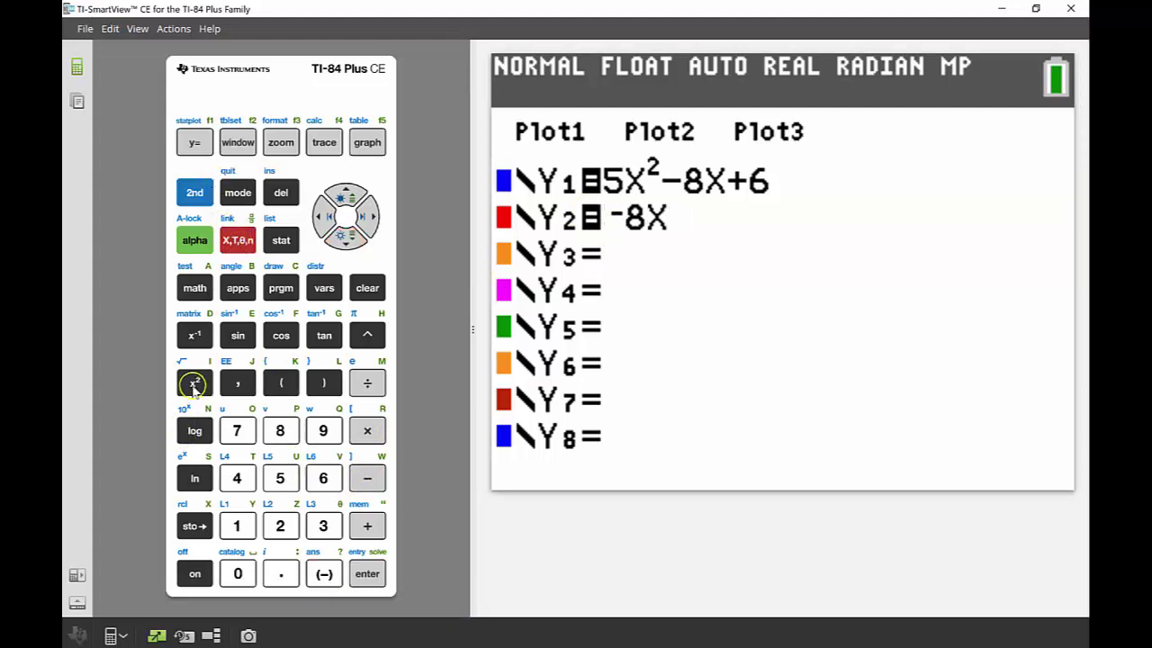
pyautogui.click(194, 384)
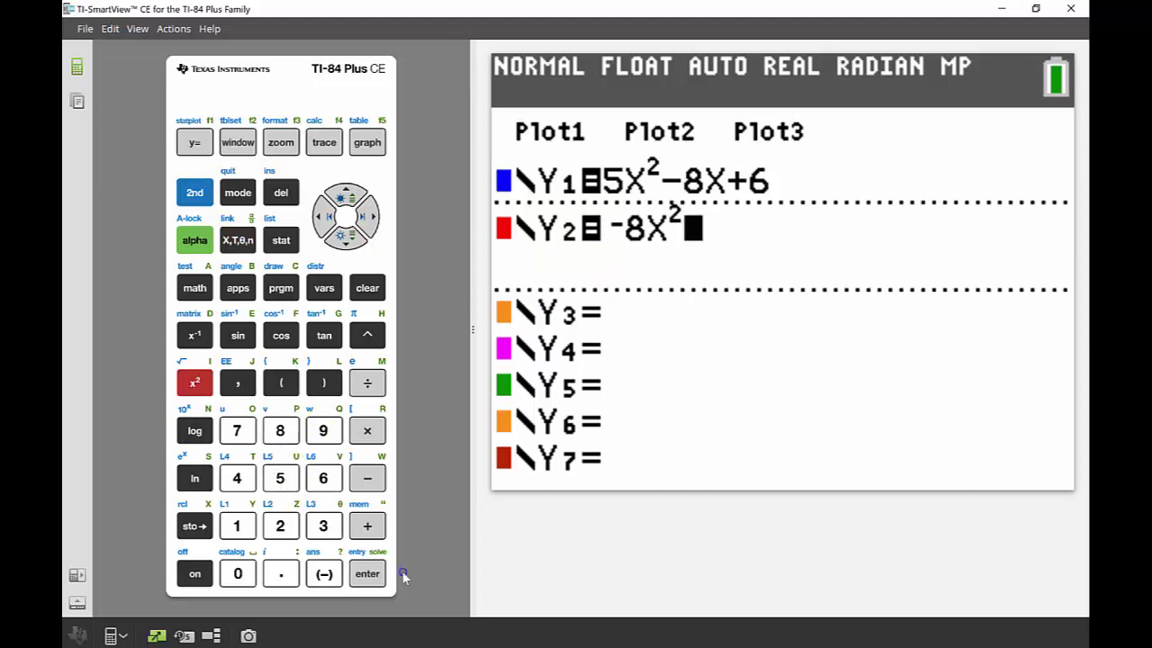
pyautogui.click(368, 527)
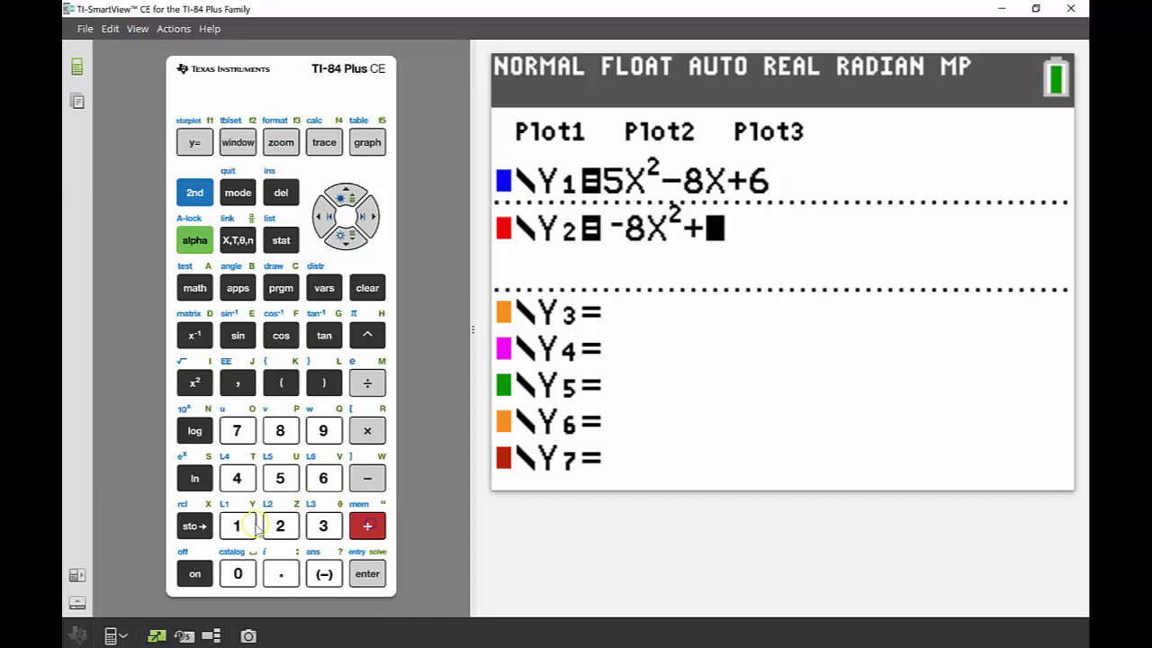
pyautogui.click(237, 525)
pyautogui.click(280, 430)
pyautogui.click(238, 238)
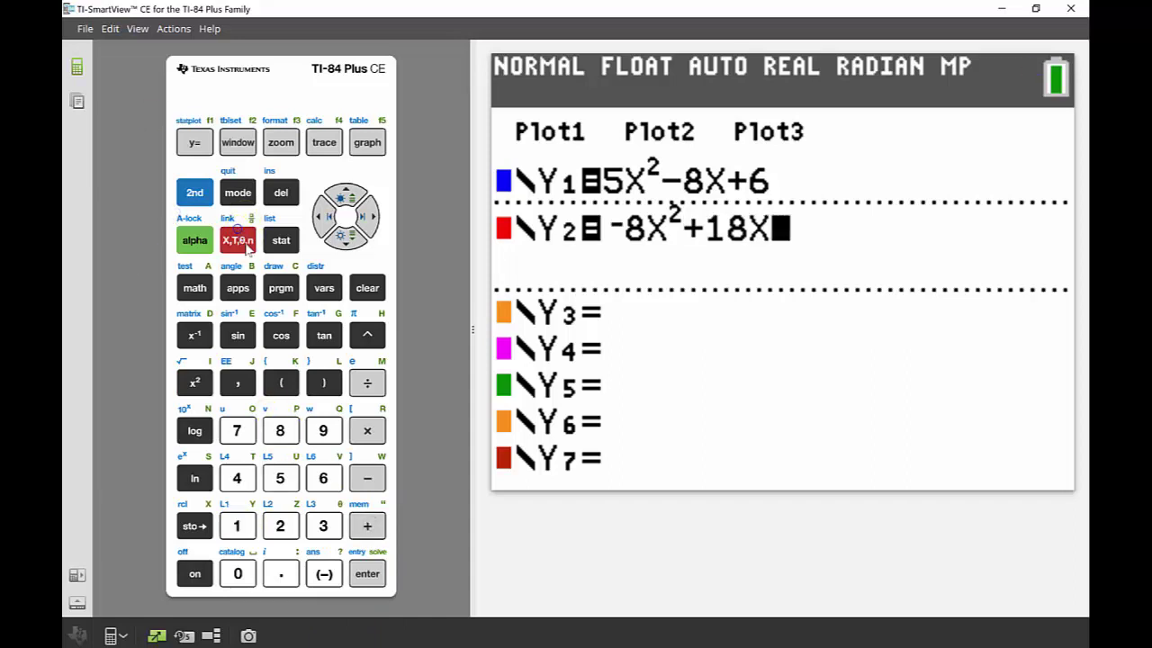
pyautogui.click(367, 478)
pyautogui.click(237, 430)
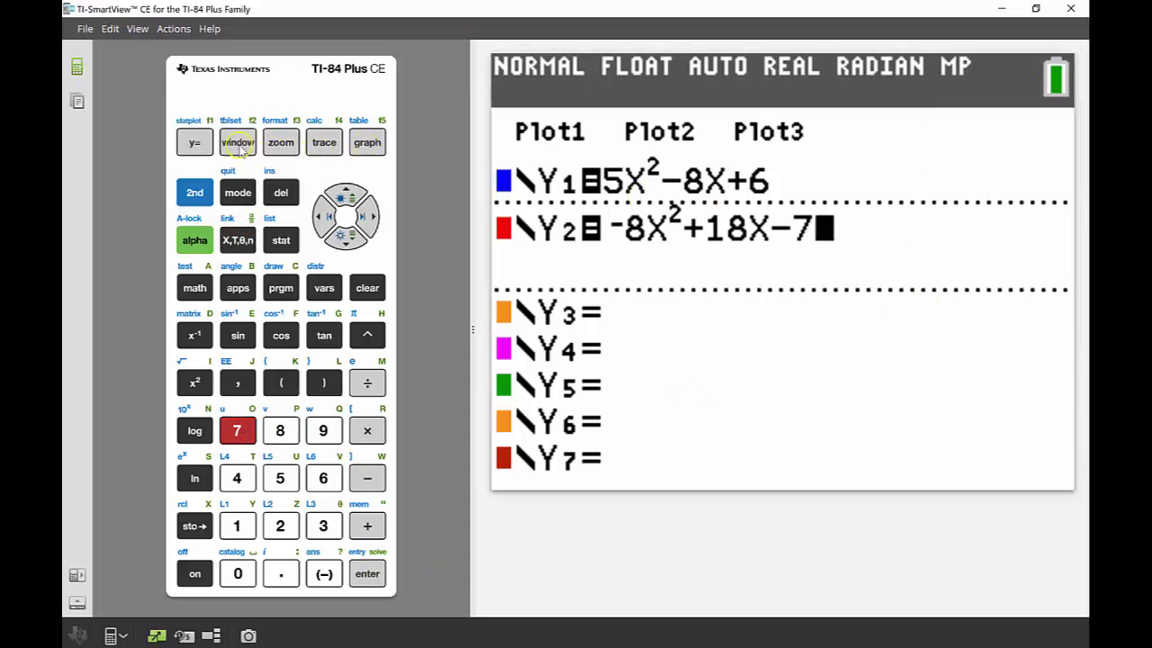
# - Graph Y1 and Y2 using ZStandard from the ZOOM menu
pyautogui.click(280, 142)
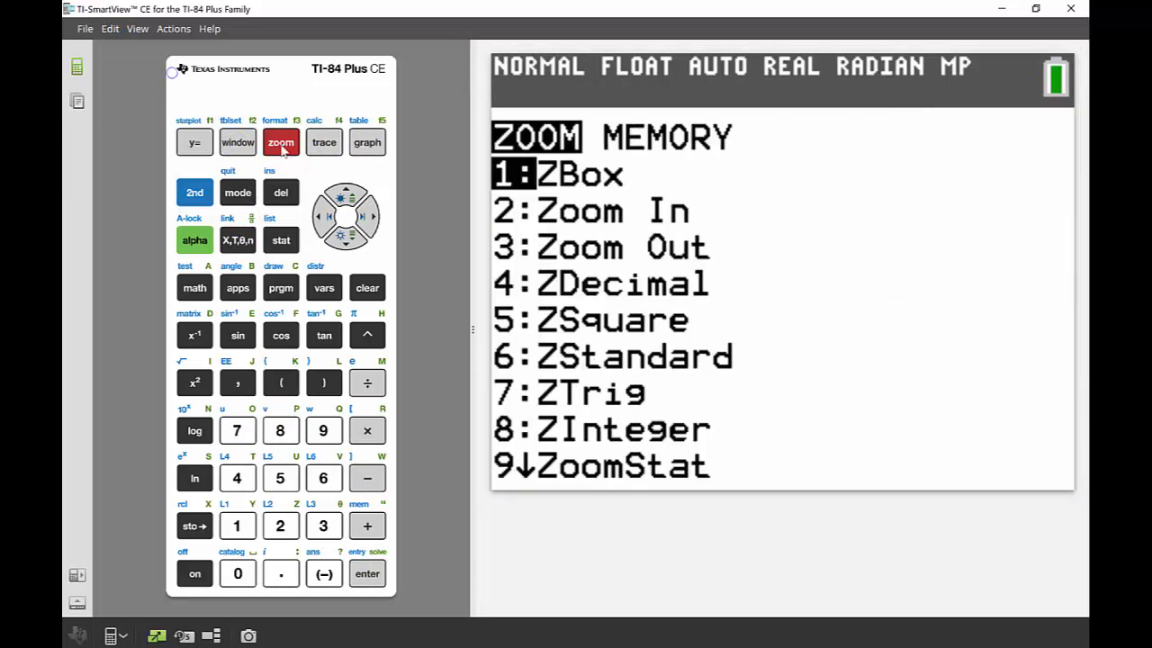
pyautogui.click(324, 481)
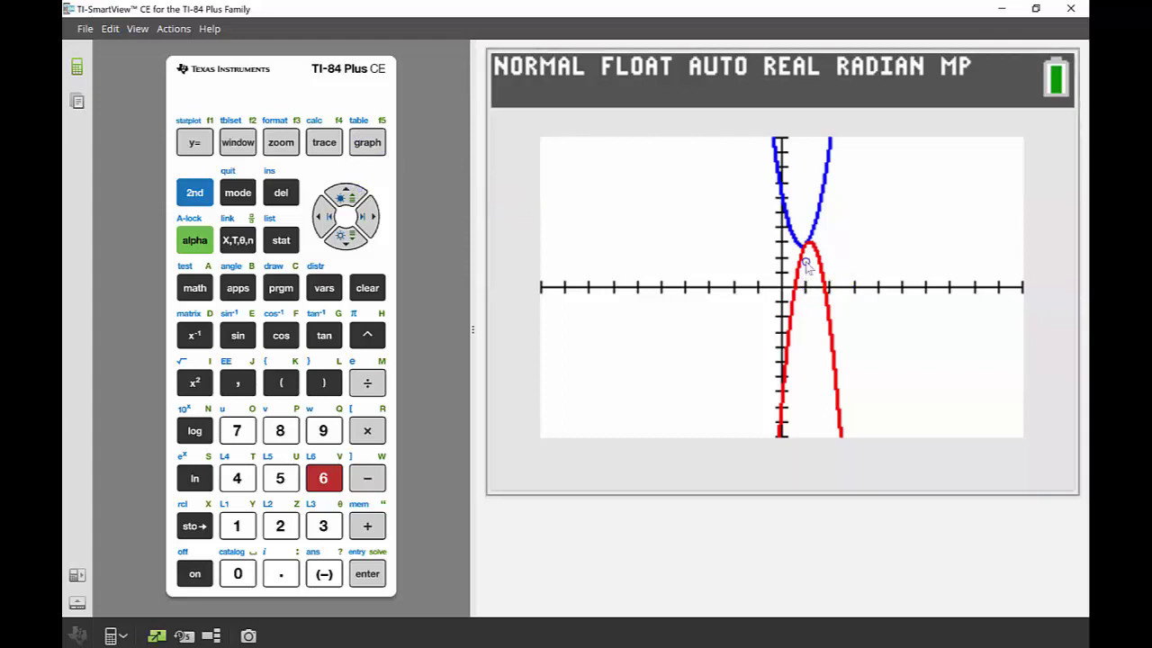
# - Trace right along Y1, then switch to Y2 and read X=1.0606061, Y=3.0918274
pyautogui.click(324, 146)
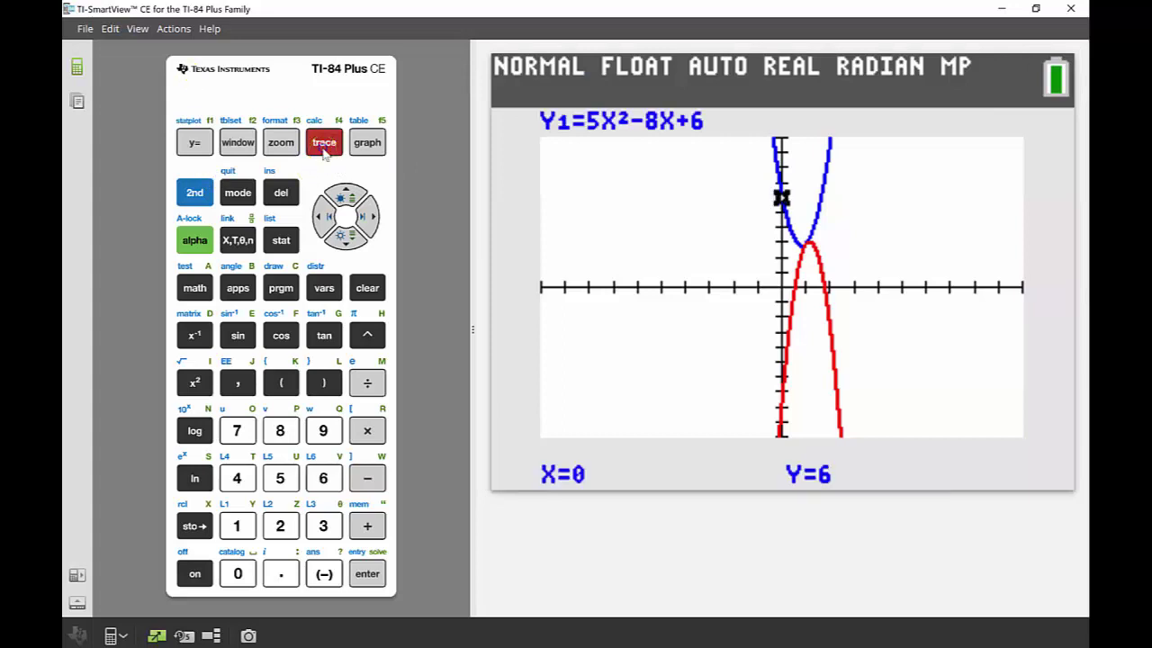
pyautogui.press('Right')
pyautogui.press('Right')
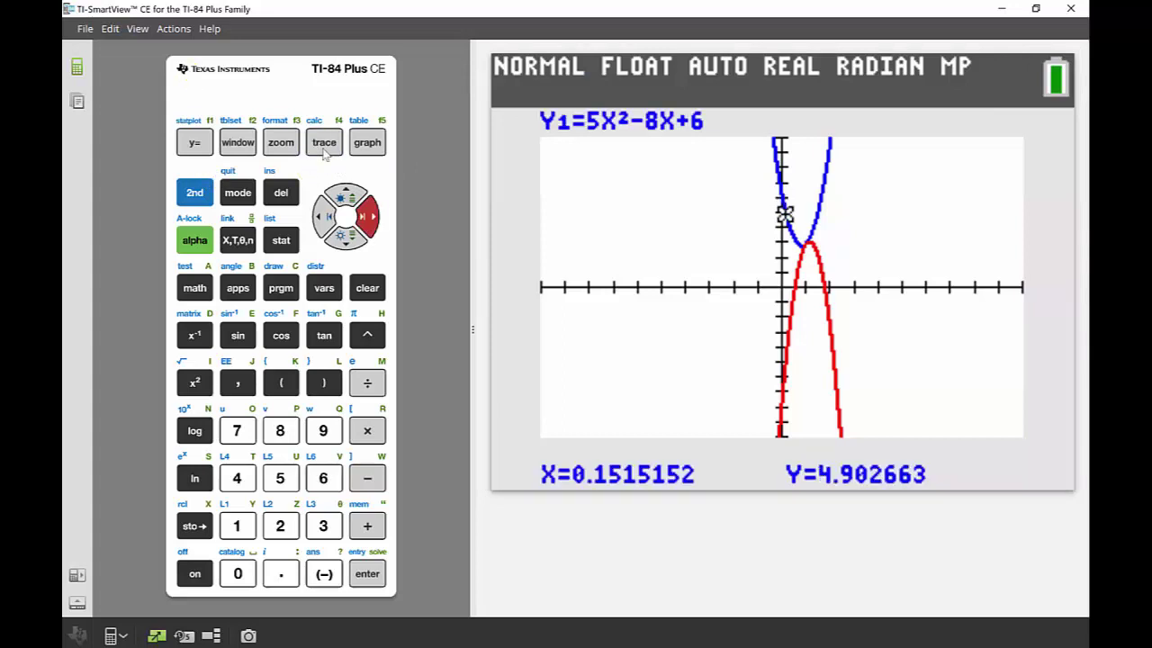
pyautogui.press('Right')
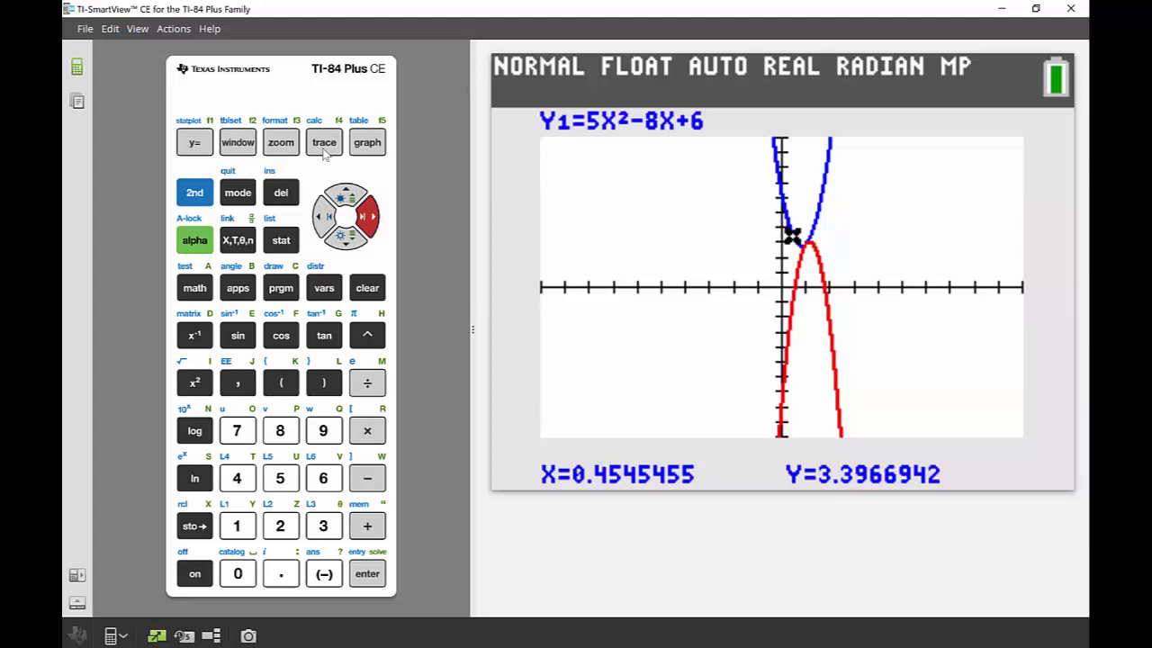
pyautogui.press('Right')
pyautogui.press('Right')
pyautogui.press('Right')
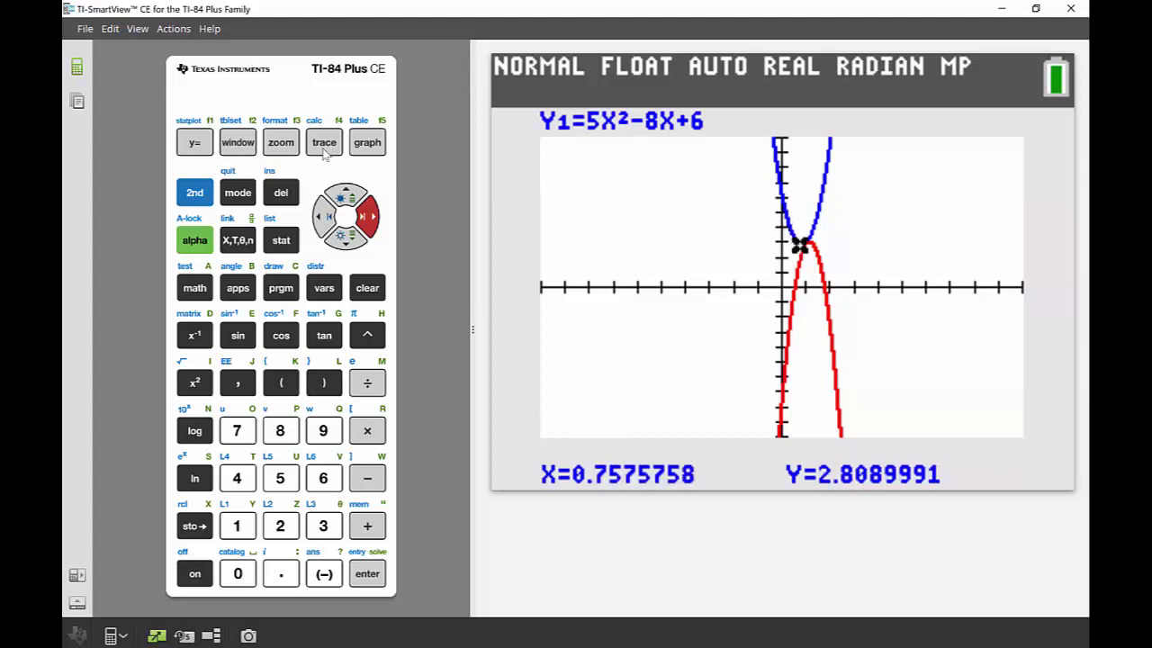
pyautogui.press('Right')
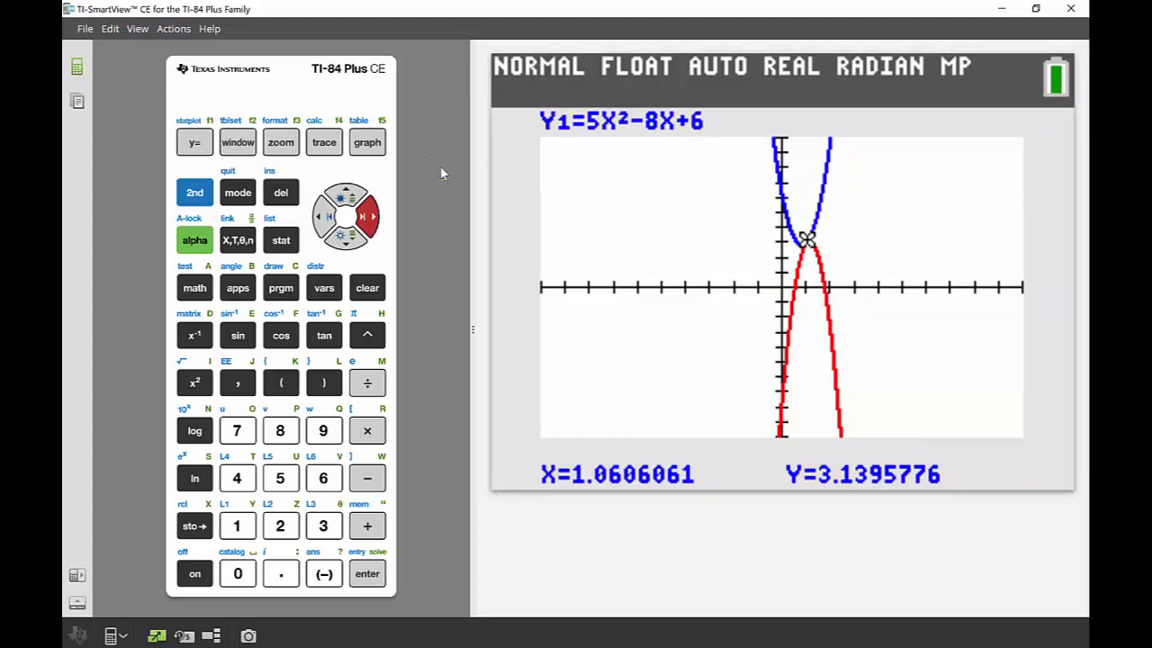
pyautogui.press('Right')
pyautogui.press('Right')
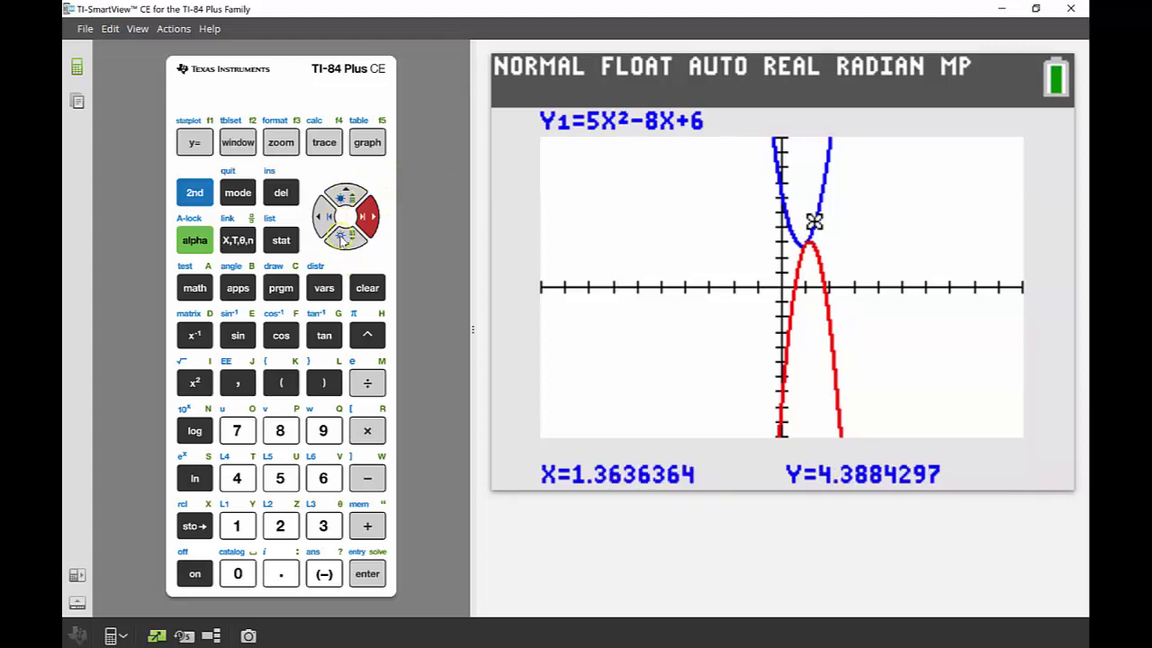
pyautogui.click(342, 240)
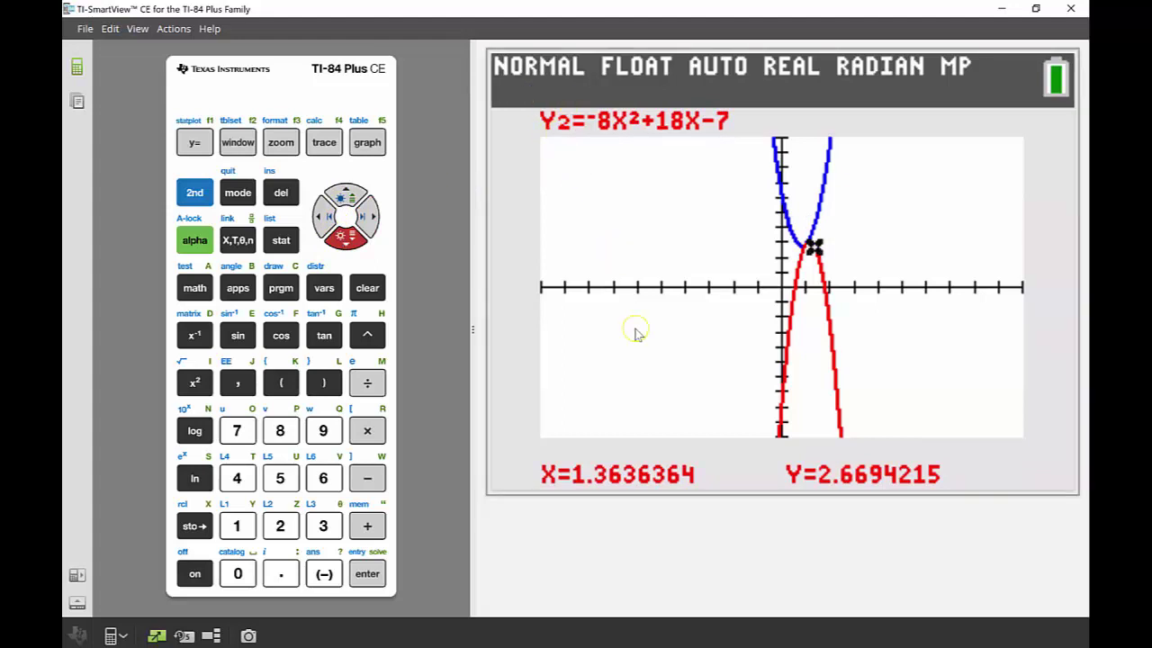
pyautogui.press('Left')
pyautogui.press('Left')
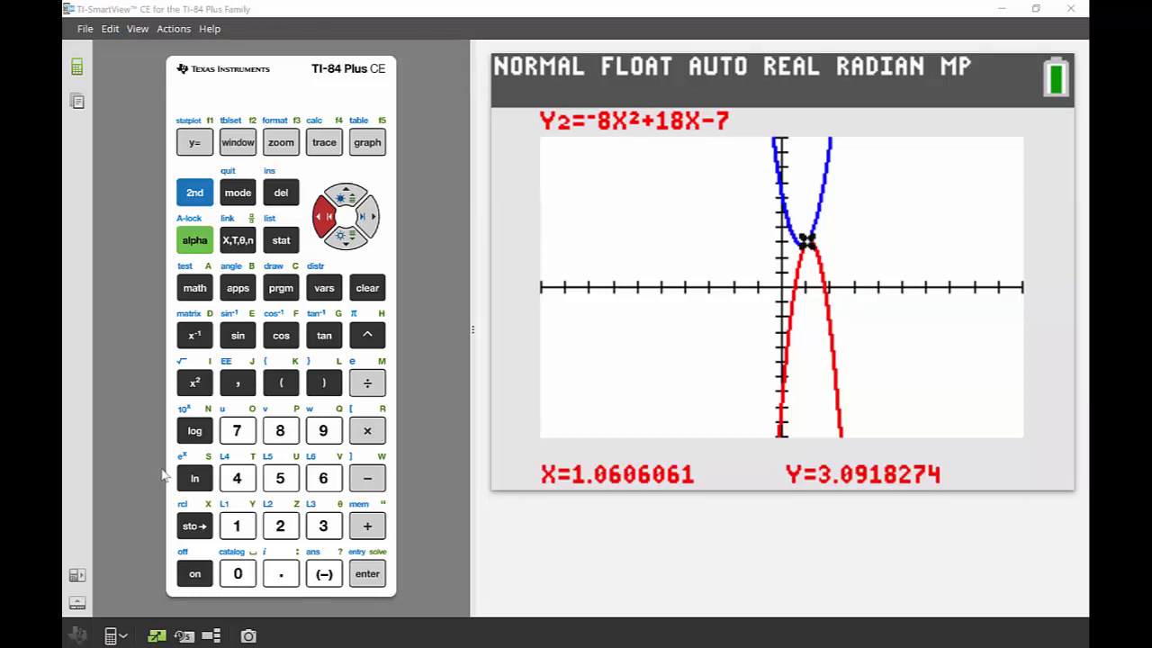
# - Open the table of X, Y1 and Y2 values, starting at X=0 in steps of 2
pyautogui.click(187, 201)
pyautogui.click(342, 147)
pyautogui.click(193, 190)
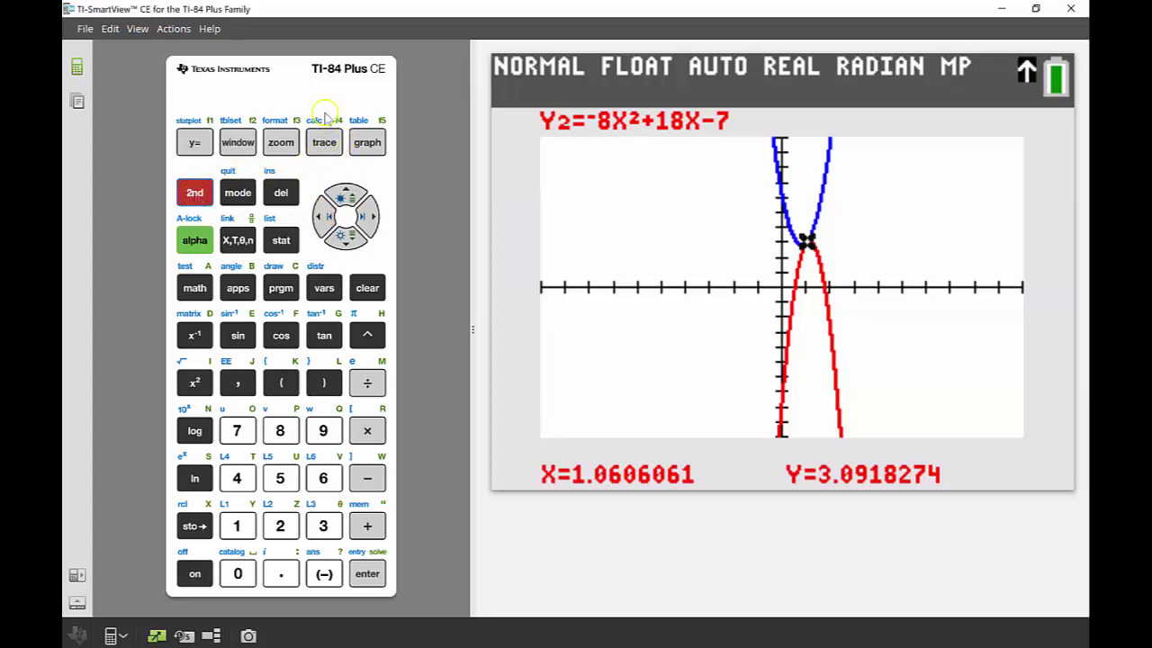
pyautogui.click(324, 140)
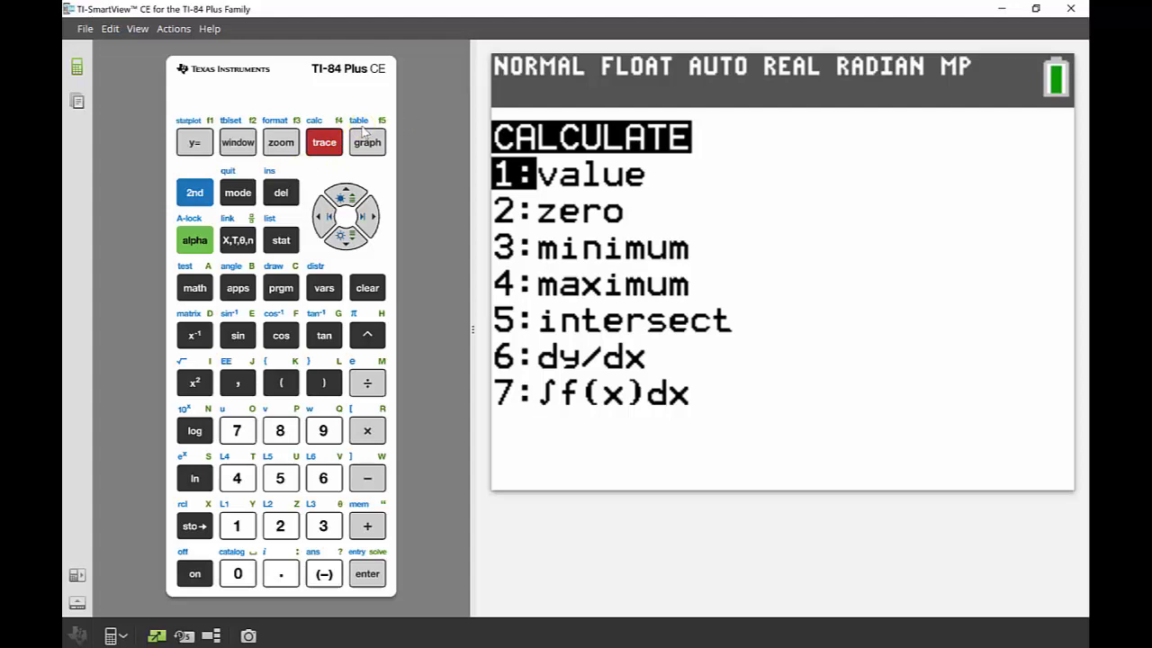
pyautogui.click(202, 190)
pyautogui.click(372, 142)
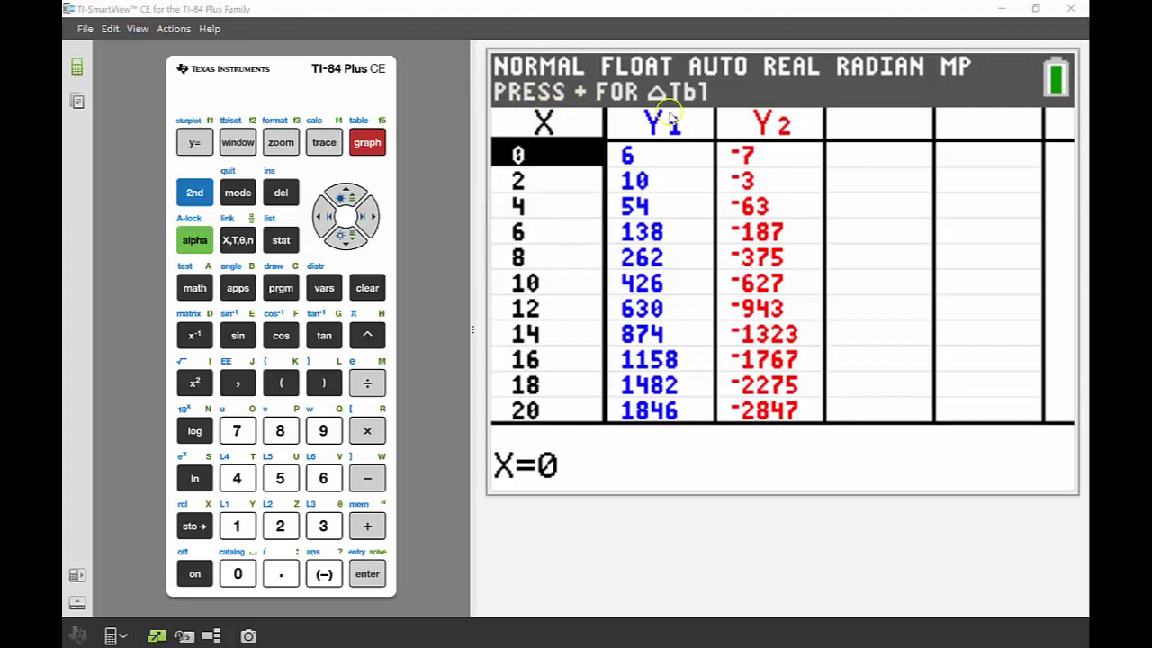
# - Set the table step ΔTbl to 1 and check that Y1=Y2=3 at X=1
pyautogui.click(367, 526)
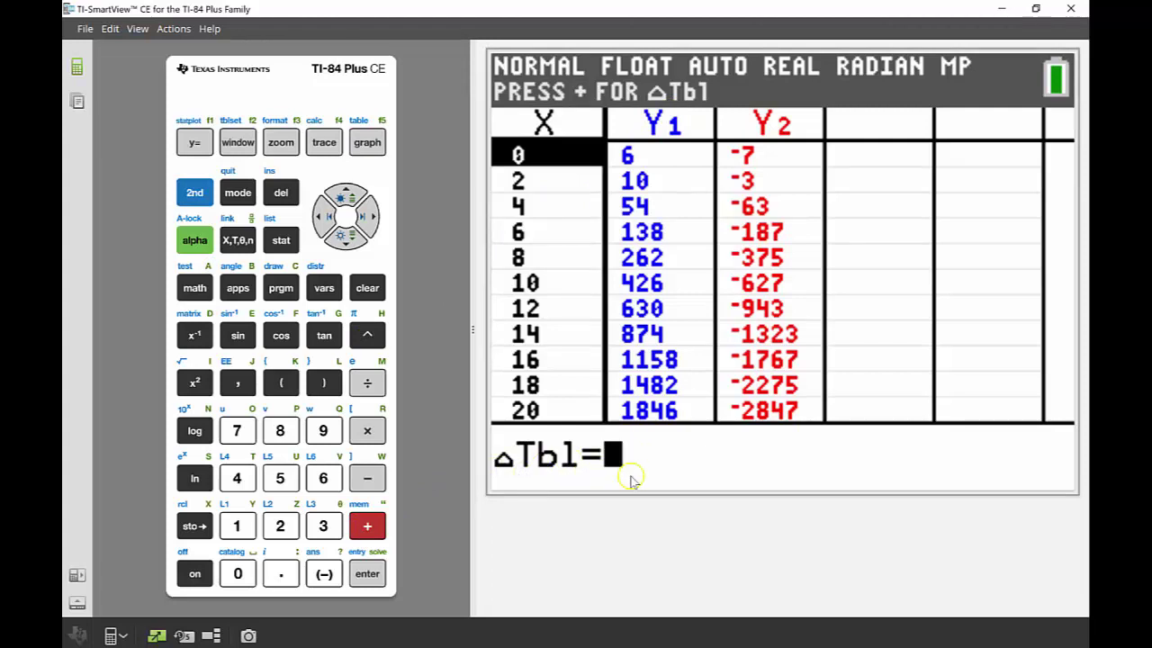
pyautogui.click(239, 526)
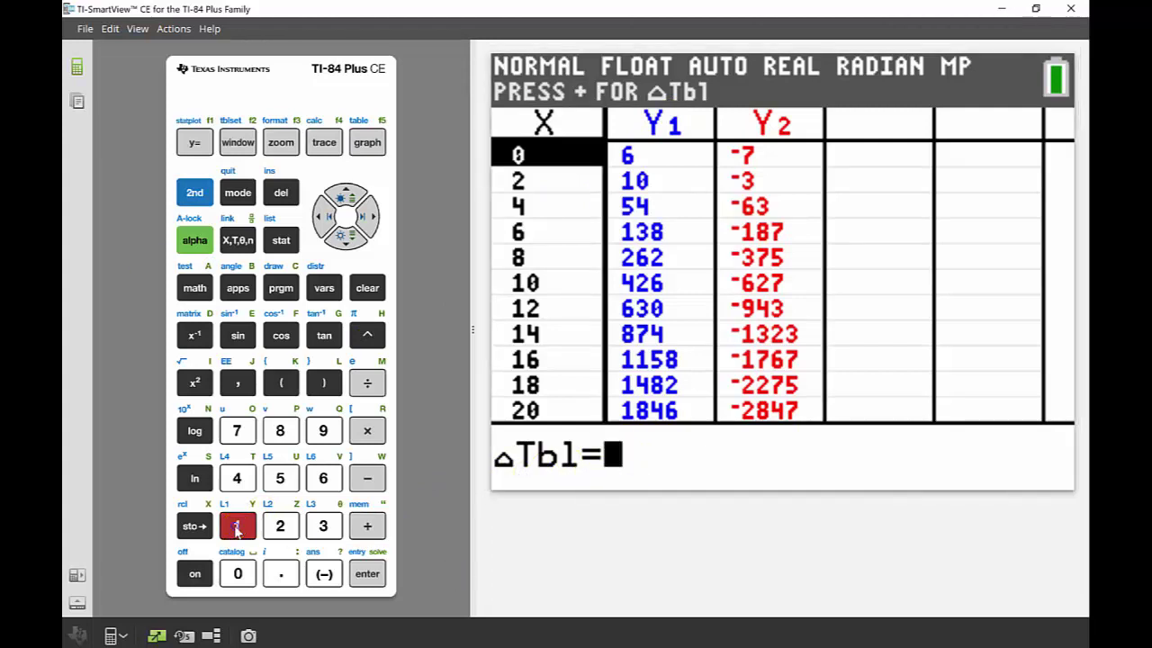
pyautogui.click(364, 576)
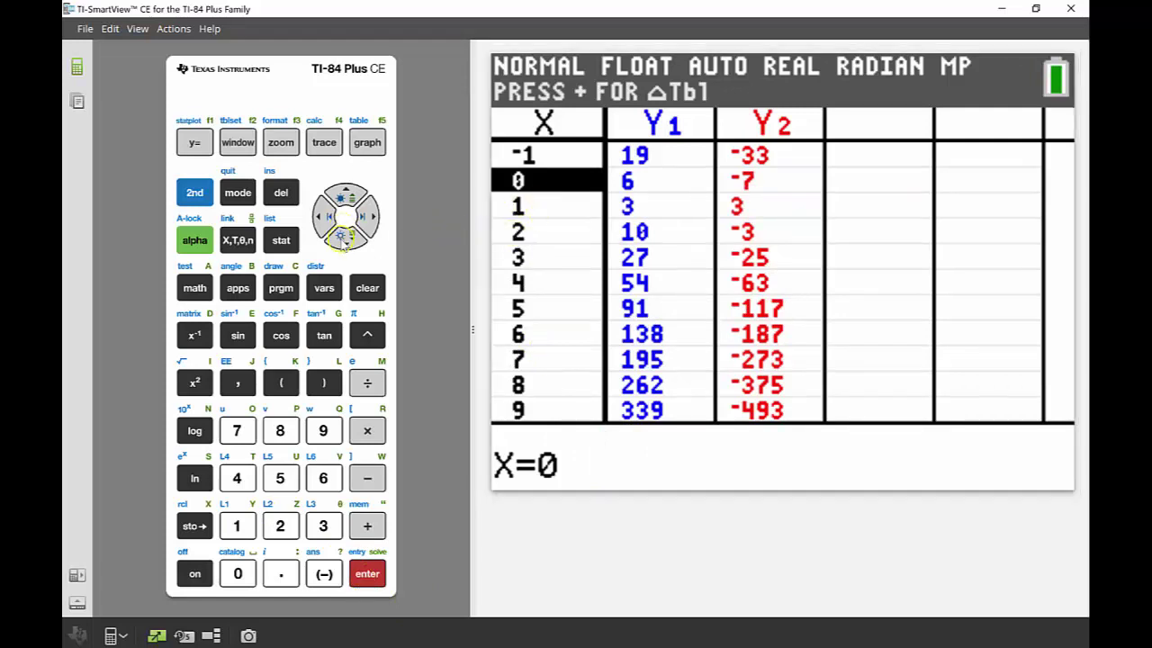
pyautogui.click(343, 238)
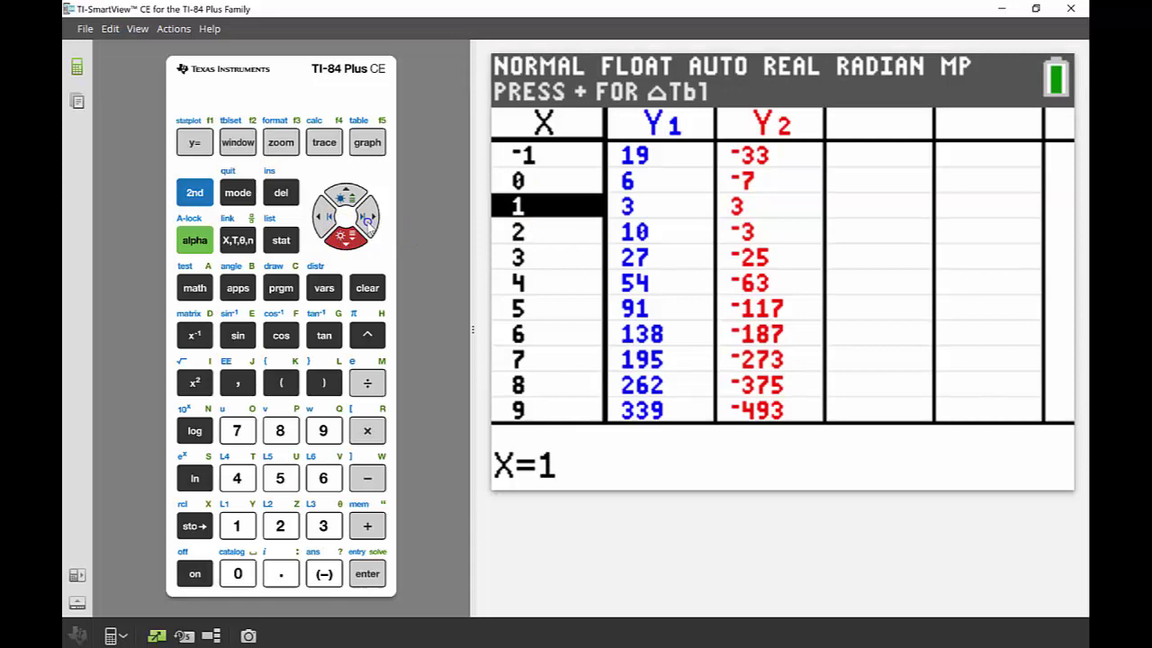
pyautogui.click(368, 221)
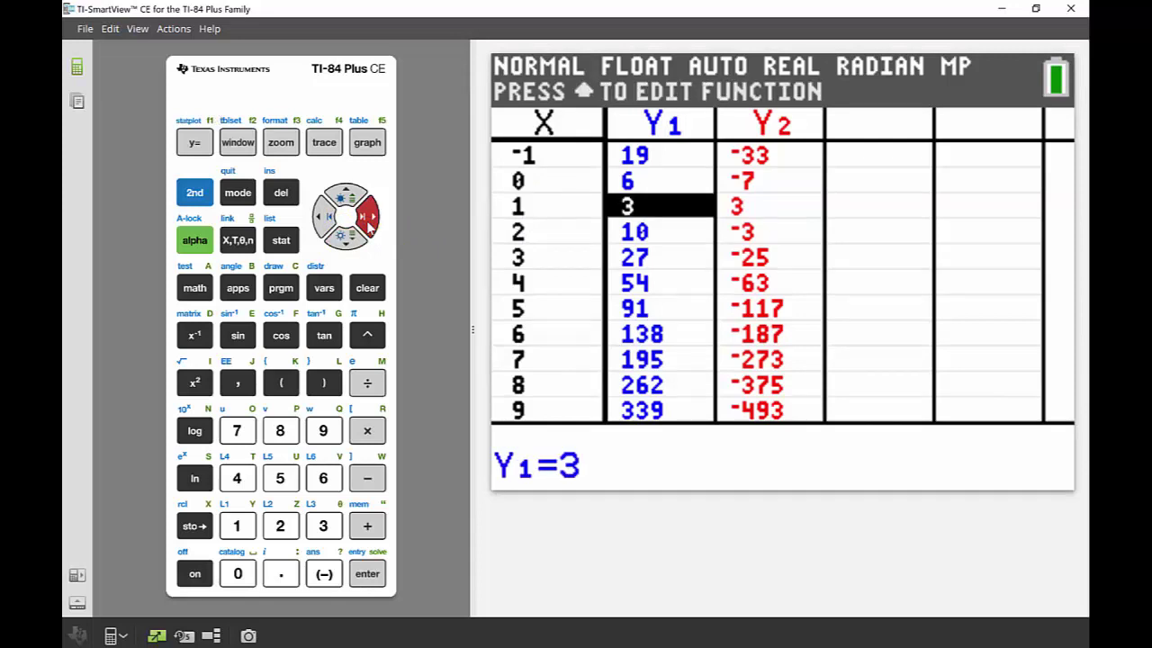
pyautogui.click(369, 225)
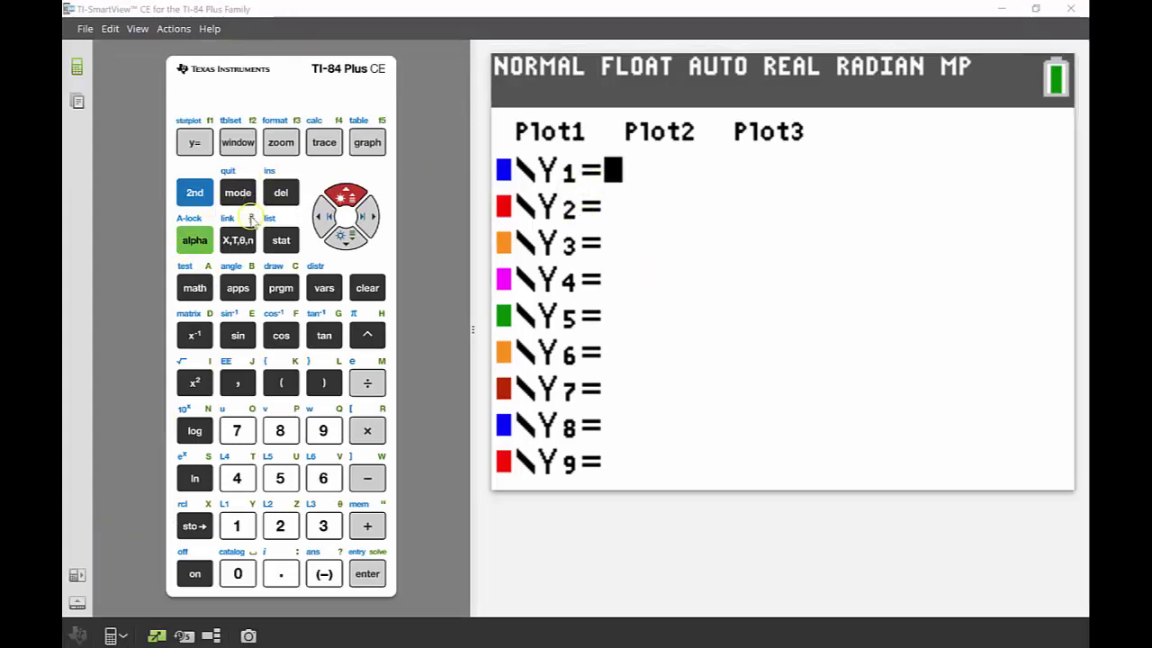
# - Insert an n/d fraction in Y1 with numerator X²+5X+6
pyautogui.click(194, 241)
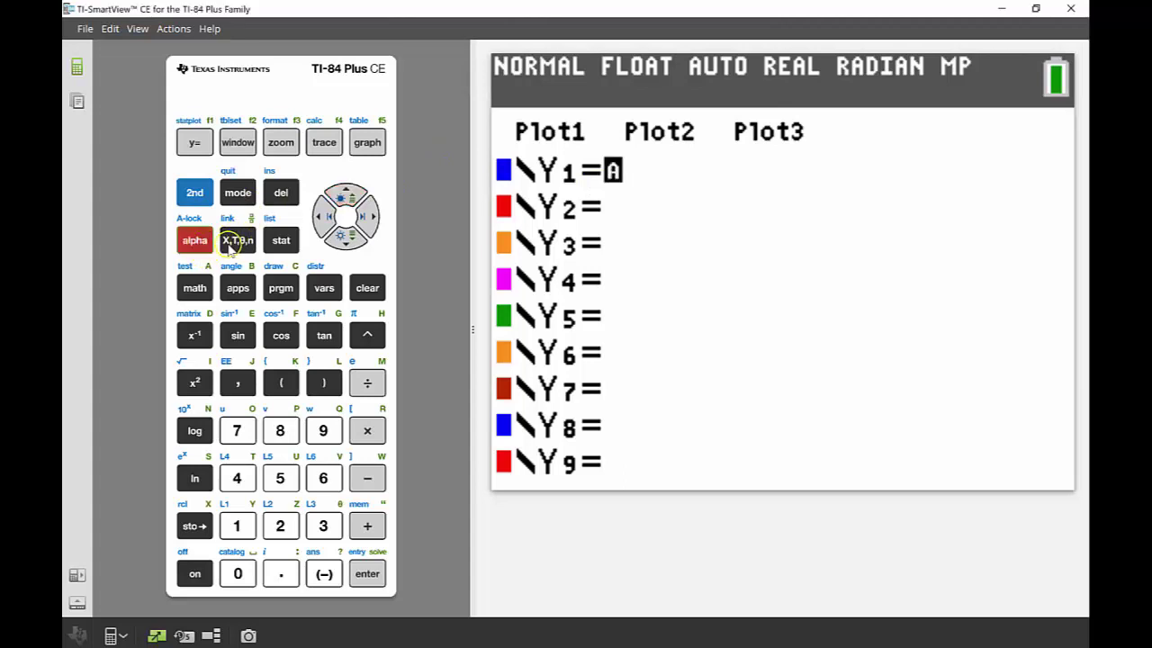
pyautogui.click(236, 241)
pyautogui.click(236, 240)
pyautogui.press('Left')
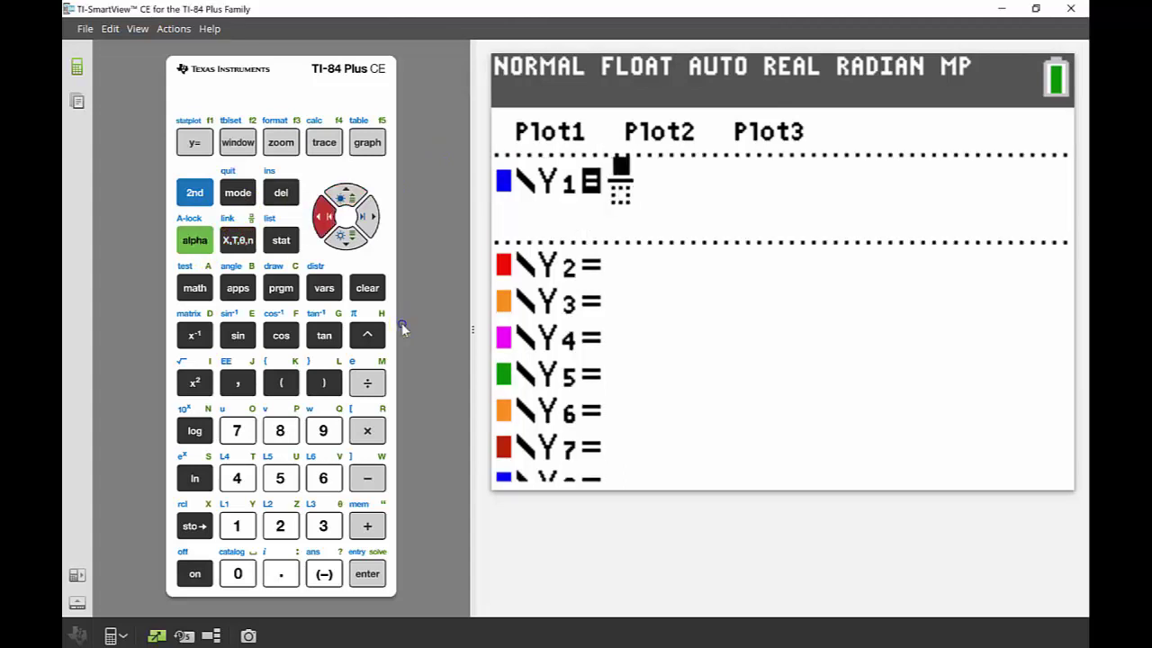
pyautogui.press('Right')
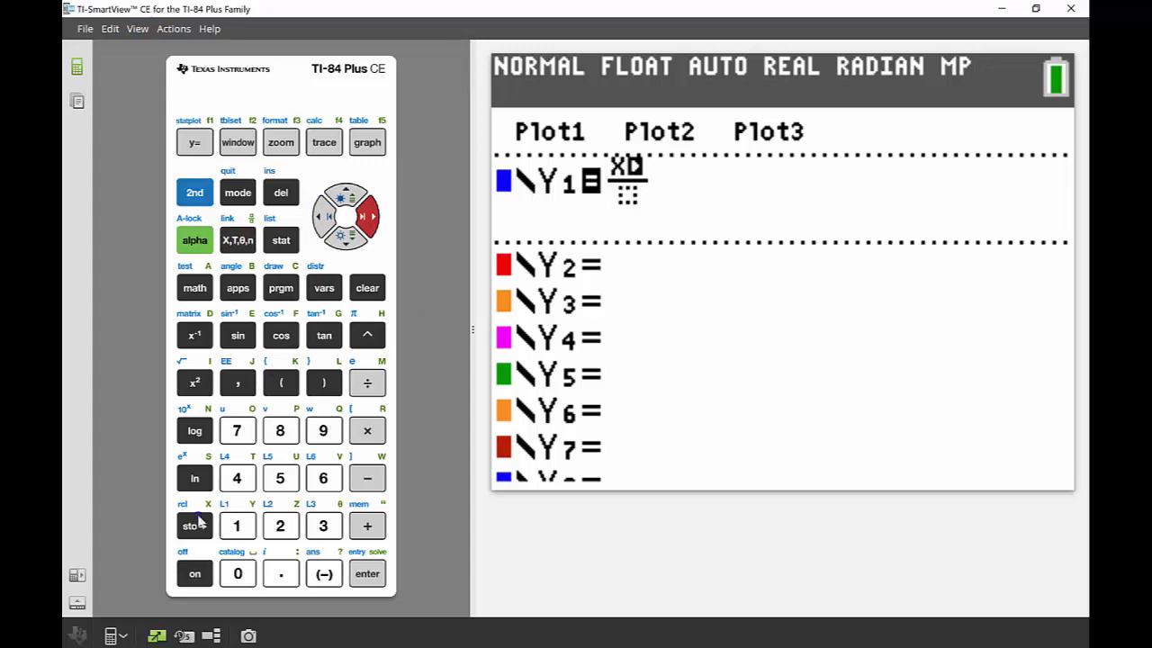
pyautogui.click(196, 379)
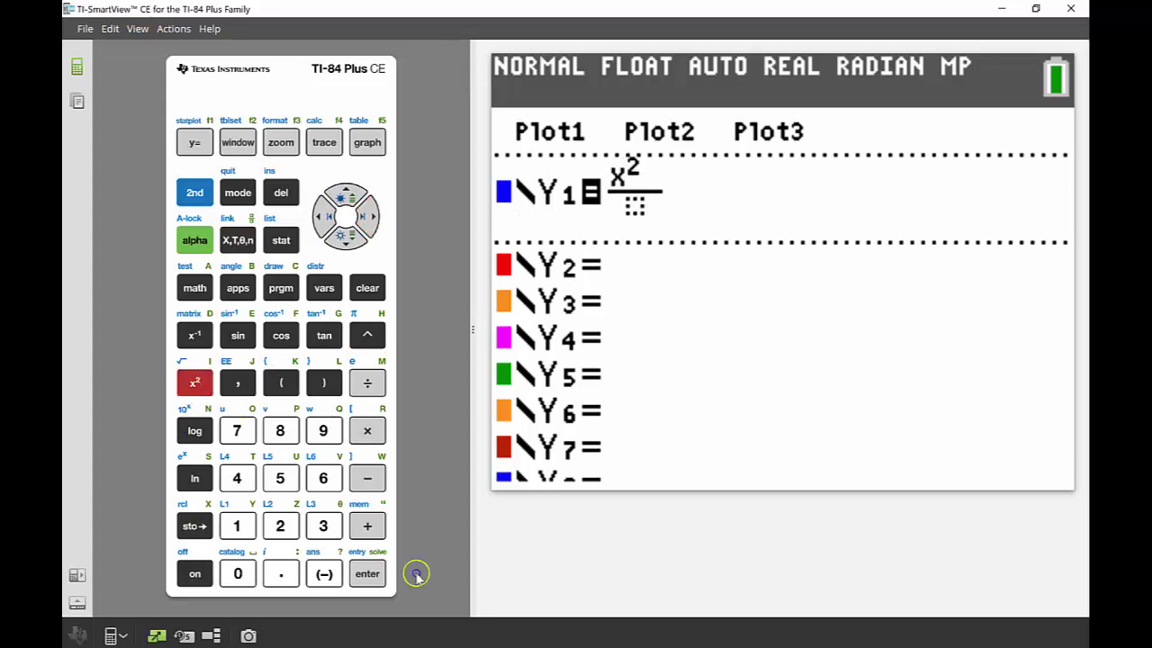
pyautogui.click(360, 528)
pyautogui.click(280, 478)
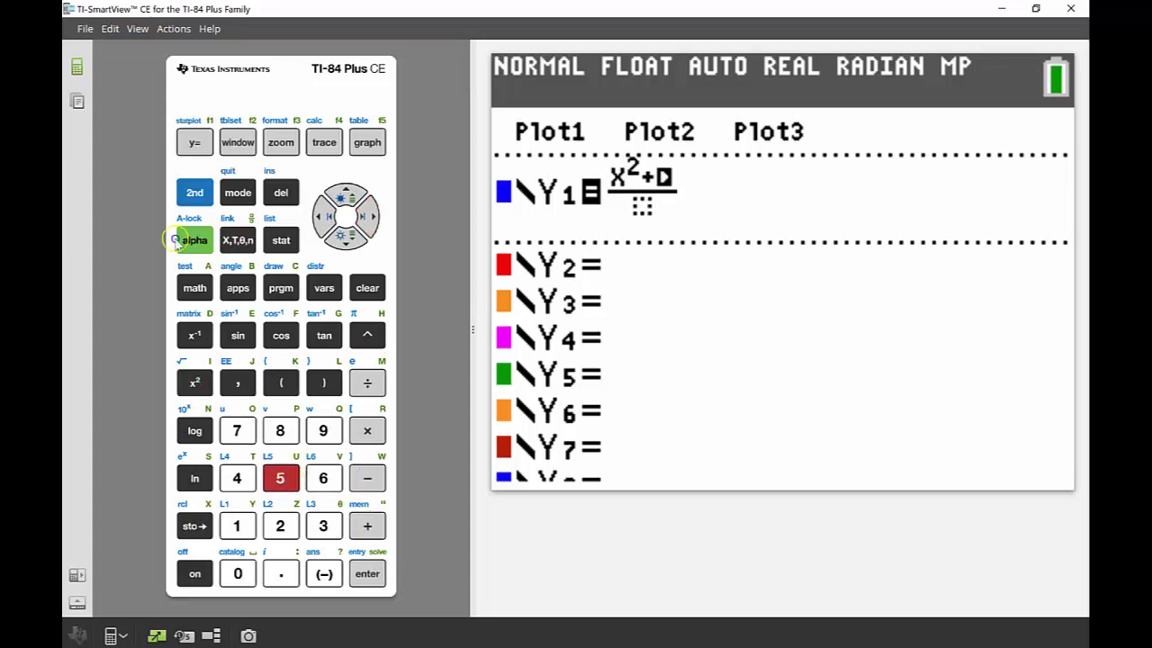
pyautogui.click(236, 238)
pyautogui.click(367, 526)
pyautogui.click(326, 480)
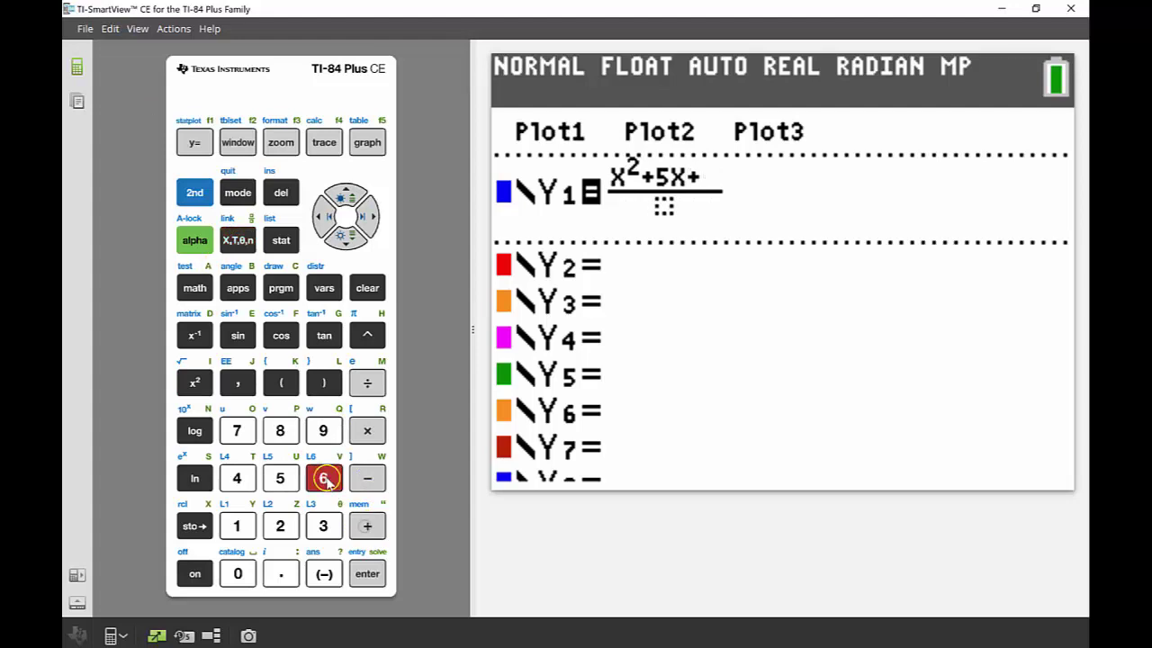
# - Enter X+3 as the fraction's denominator
pyautogui.click(345, 237)
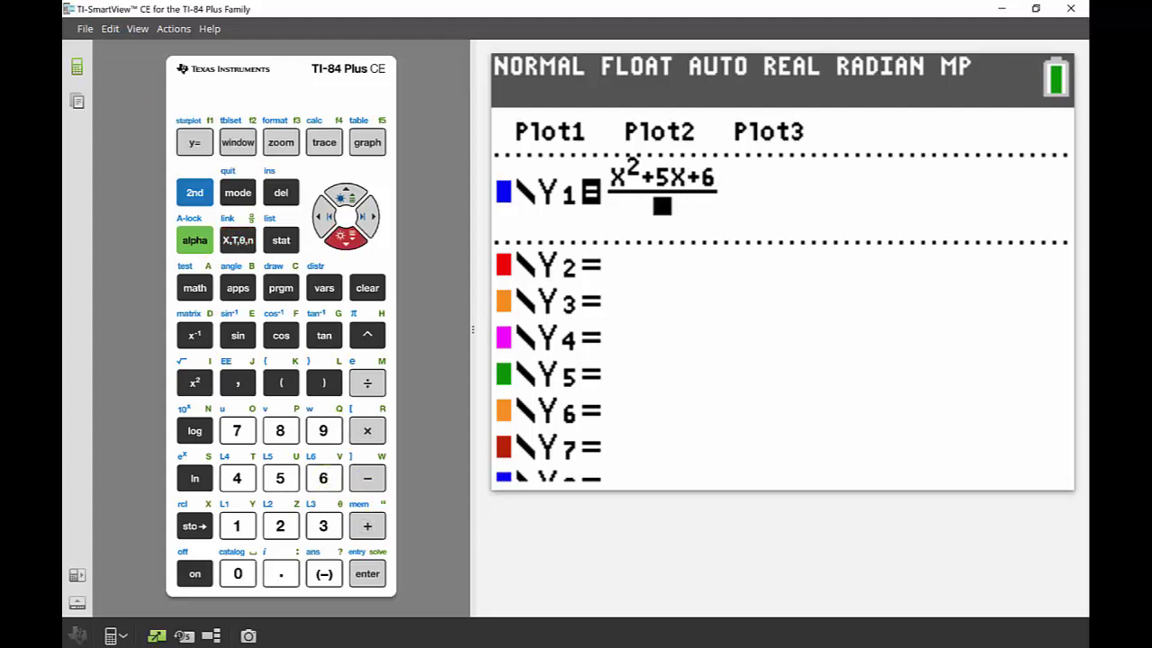
pyautogui.click(242, 249)
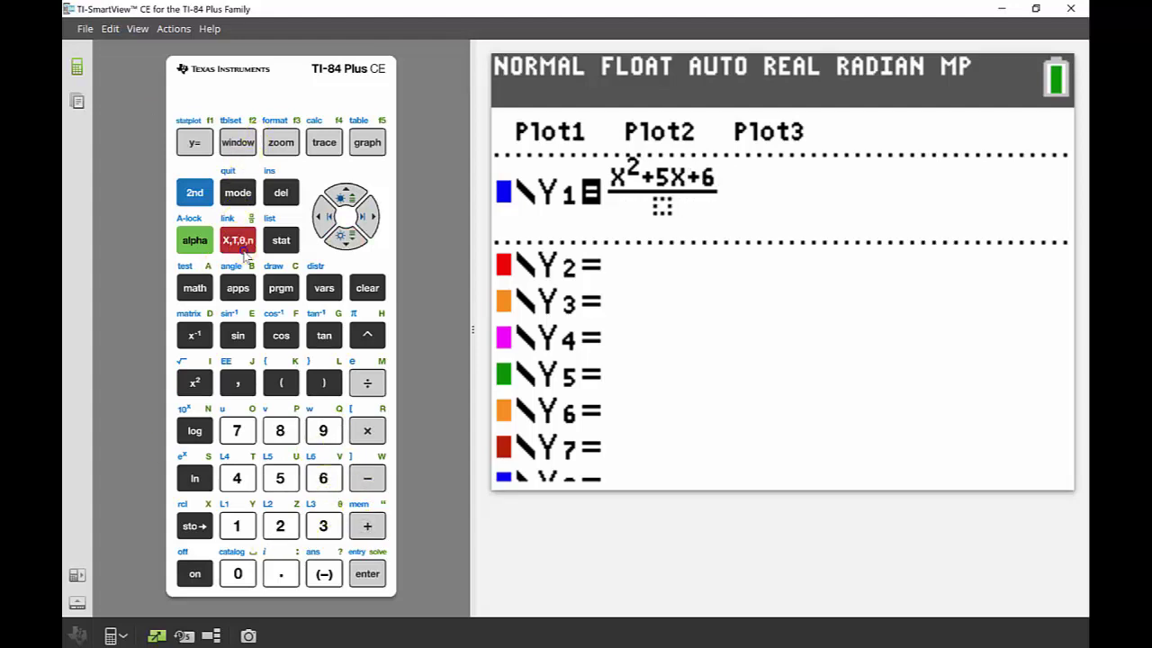
pyautogui.click(367, 525)
pyautogui.click(323, 525)
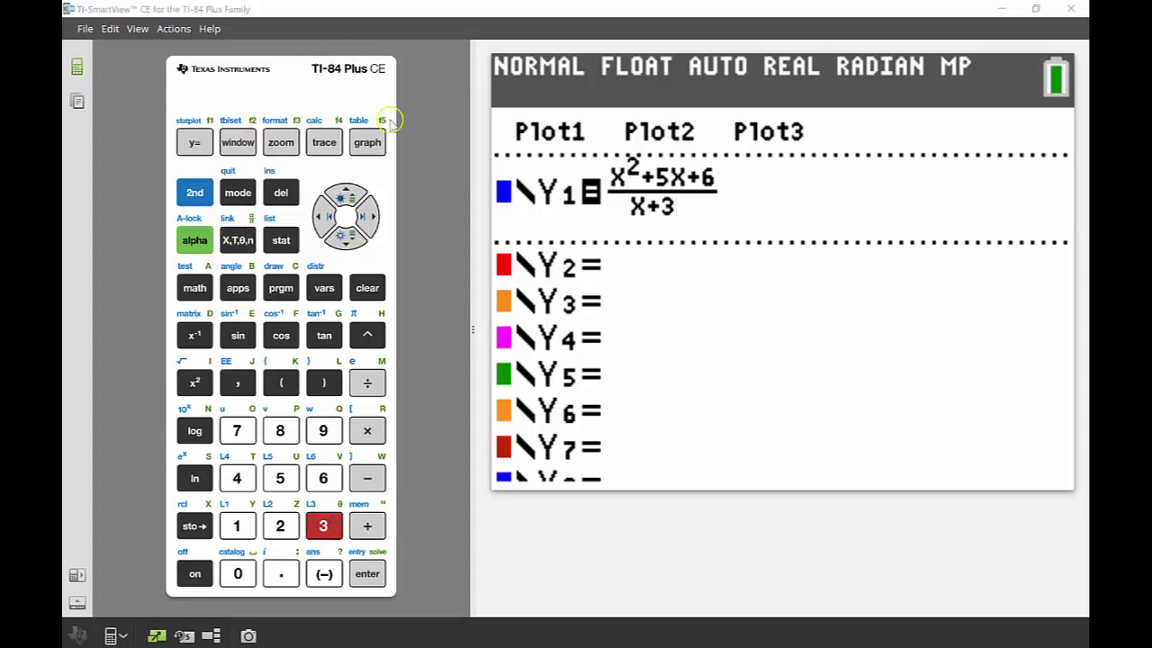
# - Graph Y1, which draws a straight line crossing the x-axis near −2
pyautogui.click(373, 149)
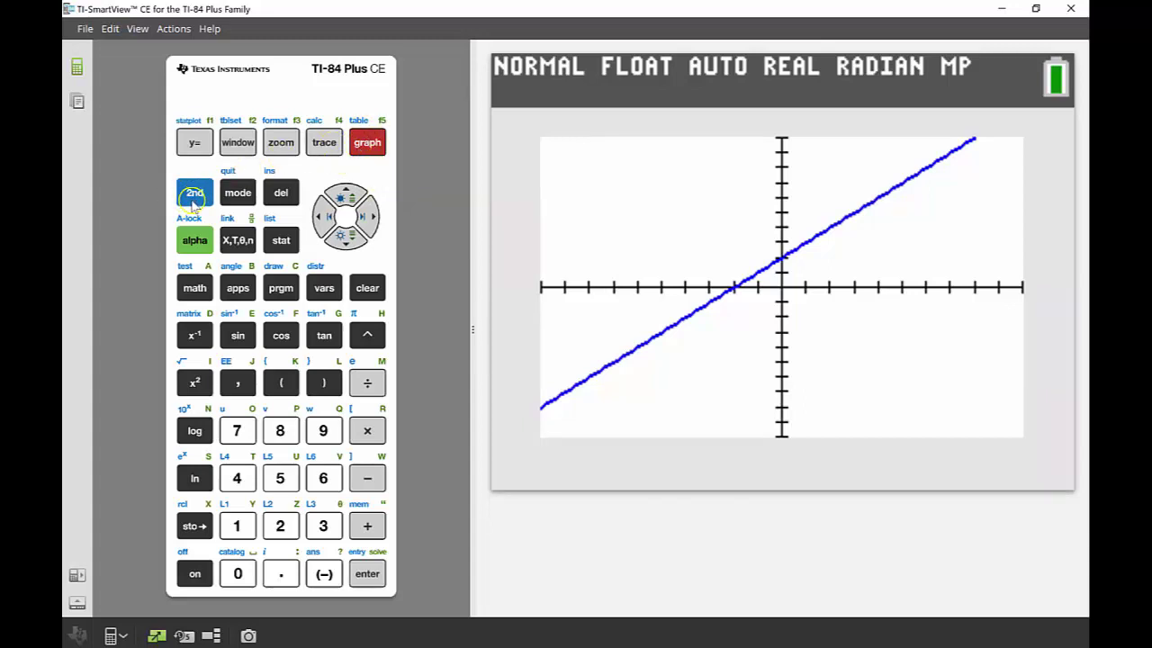
# - Open Y1's table and scroll up to X=−5, showing ERROR at X=−3
pyautogui.click(193, 200)
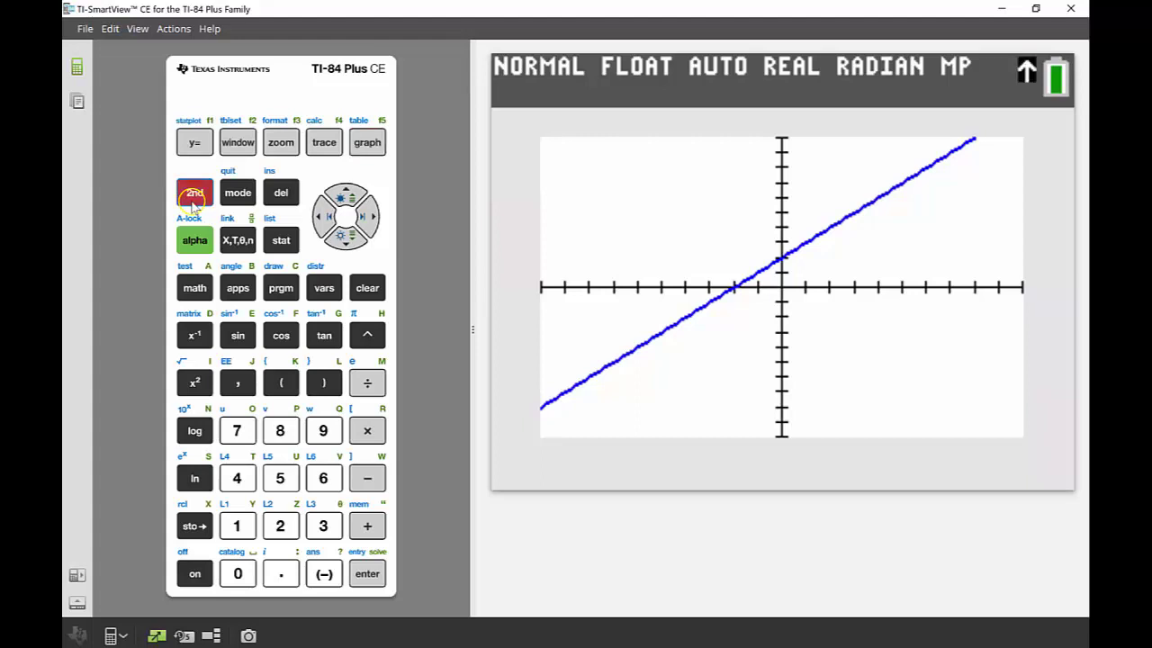
pyautogui.click(368, 144)
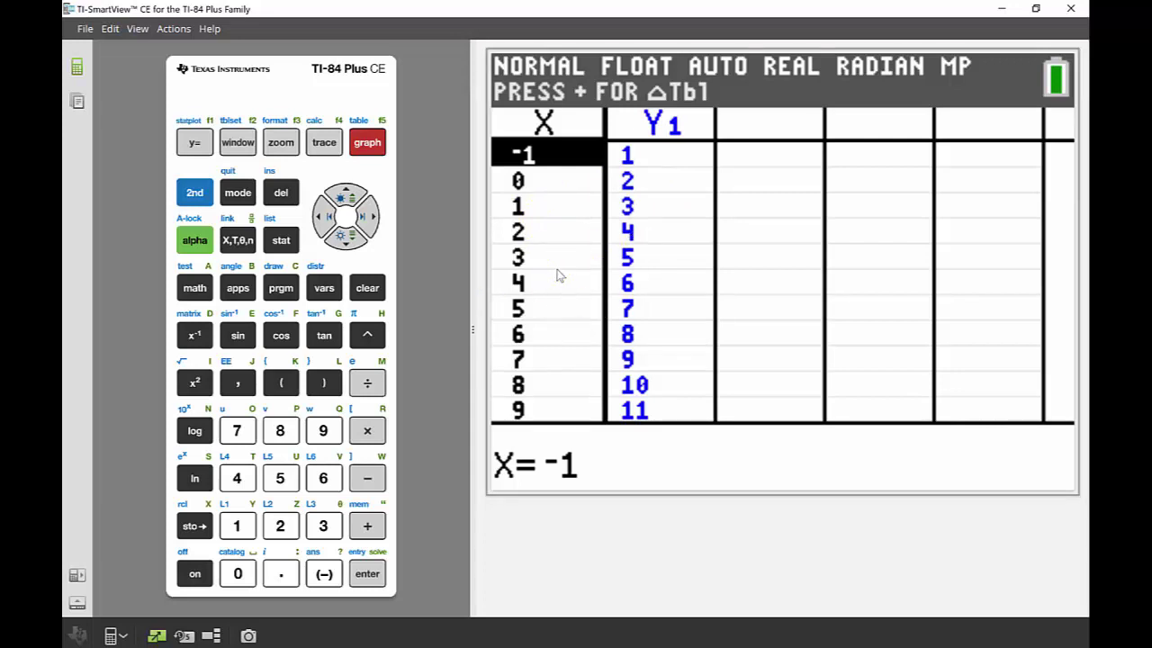
pyautogui.press('Up')
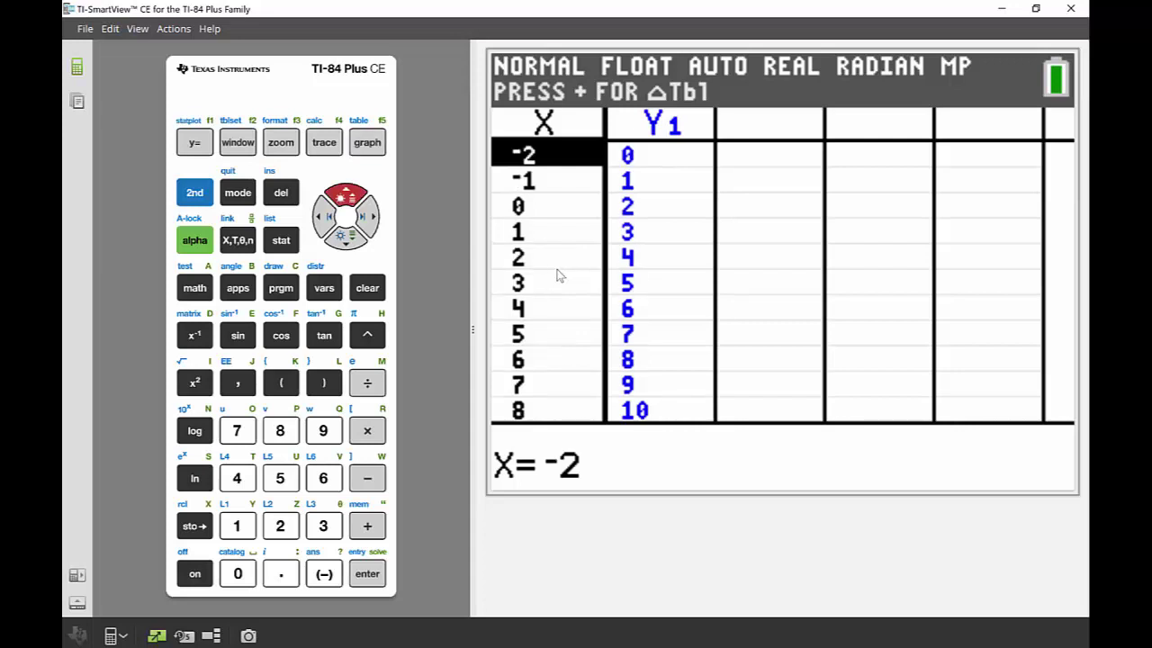
pyautogui.press('Up')
pyautogui.press('Up')
pyautogui.press('Up')
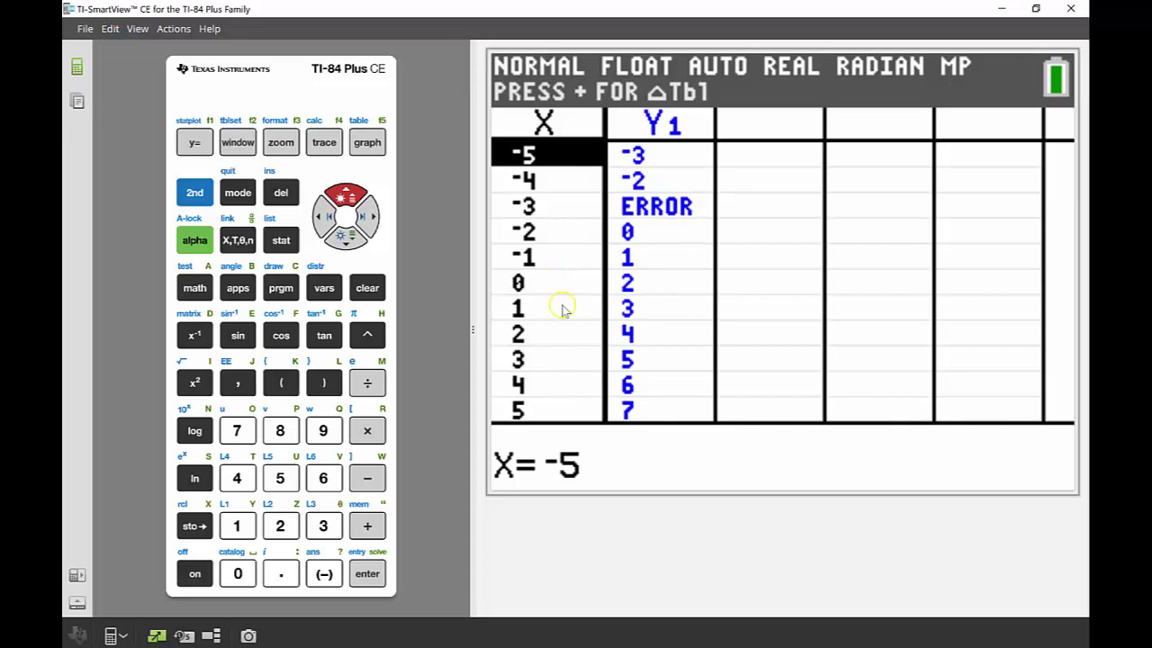
pyautogui.click(559, 155)
# - Set Xmin=−4 and Xmax=−2 and regraph Y1 to reveal the hole at X=−3
pyautogui.click(368, 151)
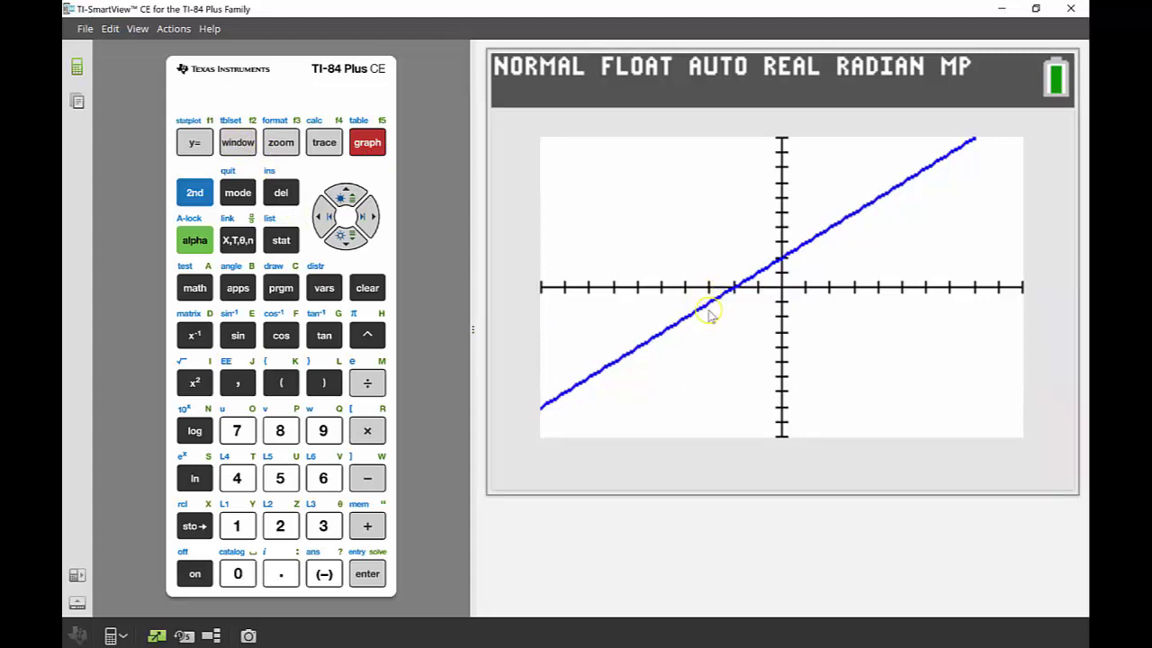
pyautogui.click(237, 142)
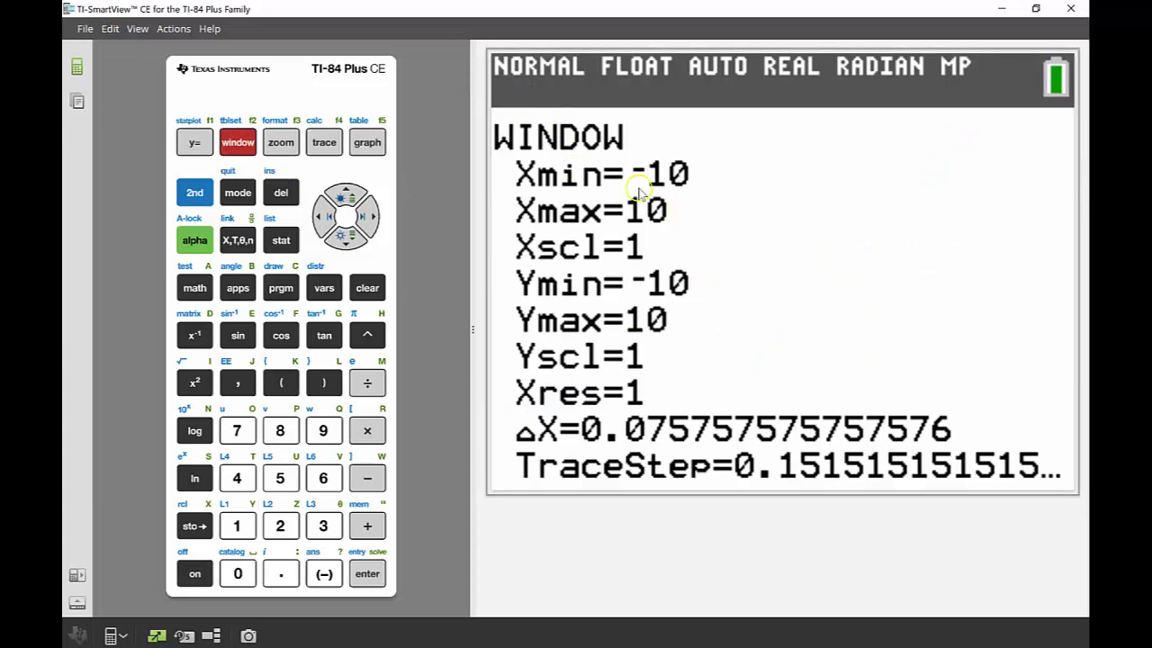
pyautogui.click(322, 573)
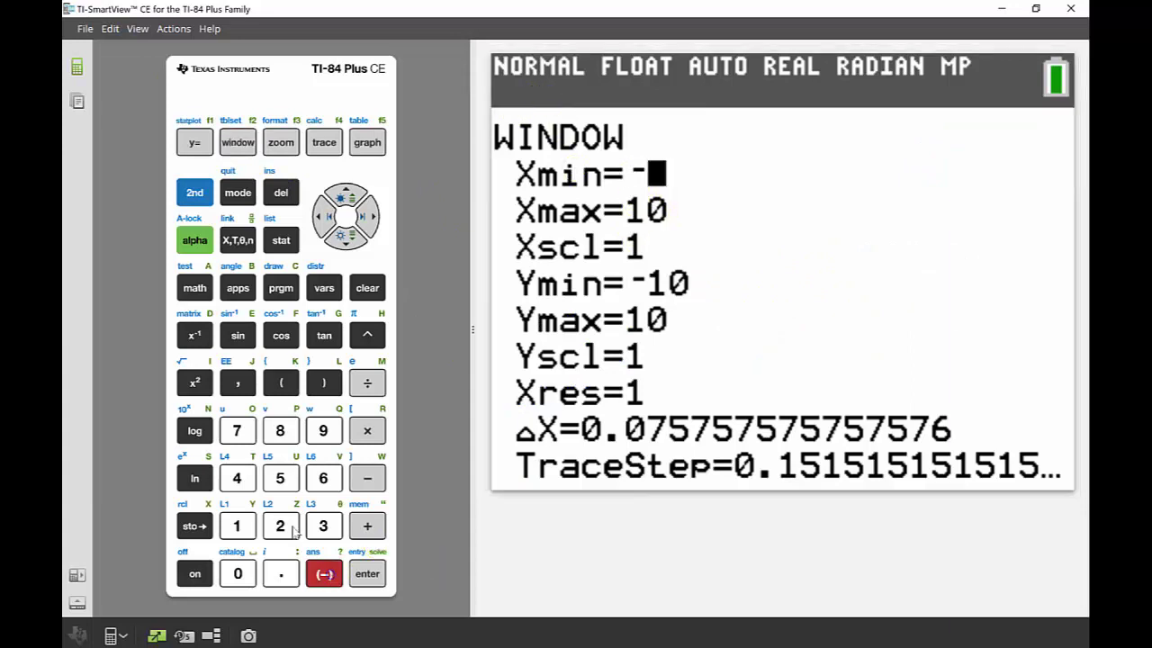
pyautogui.write('4')
pyautogui.press('Down')
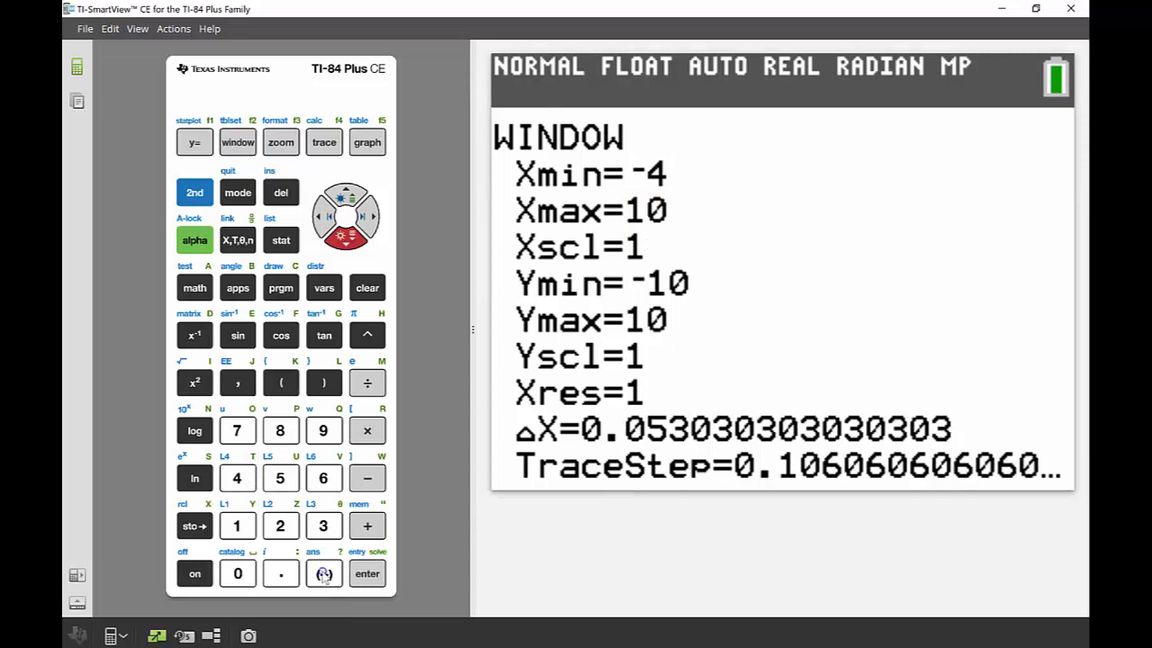
pyautogui.click(324, 574)
pyautogui.click(280, 526)
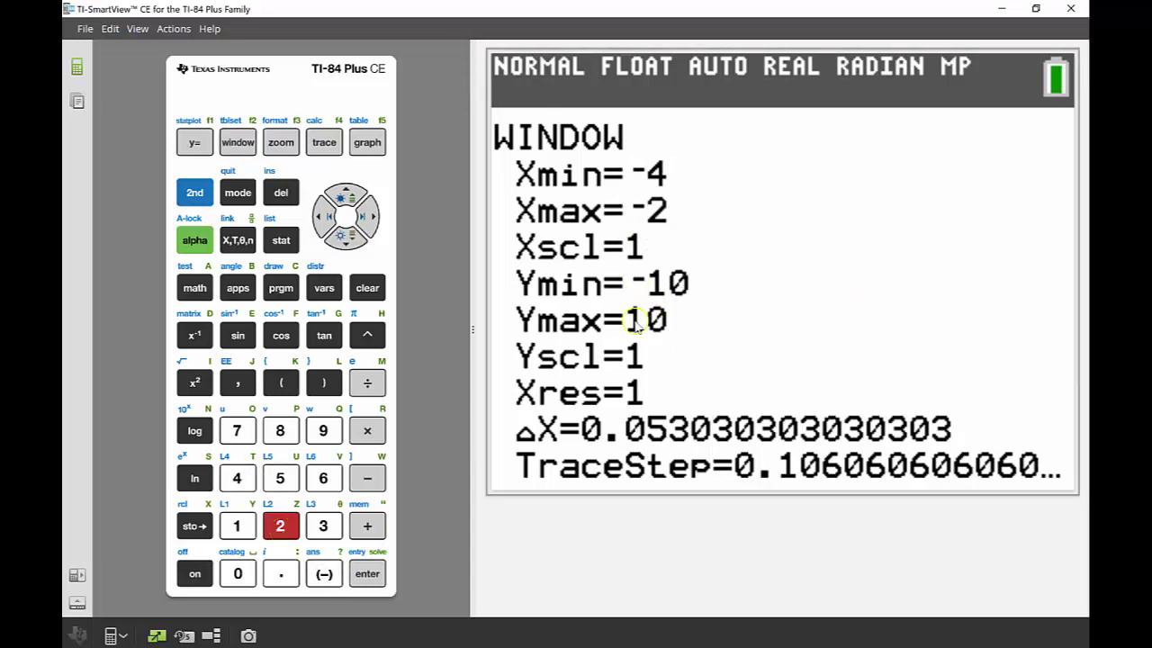
pyautogui.click(367, 144)
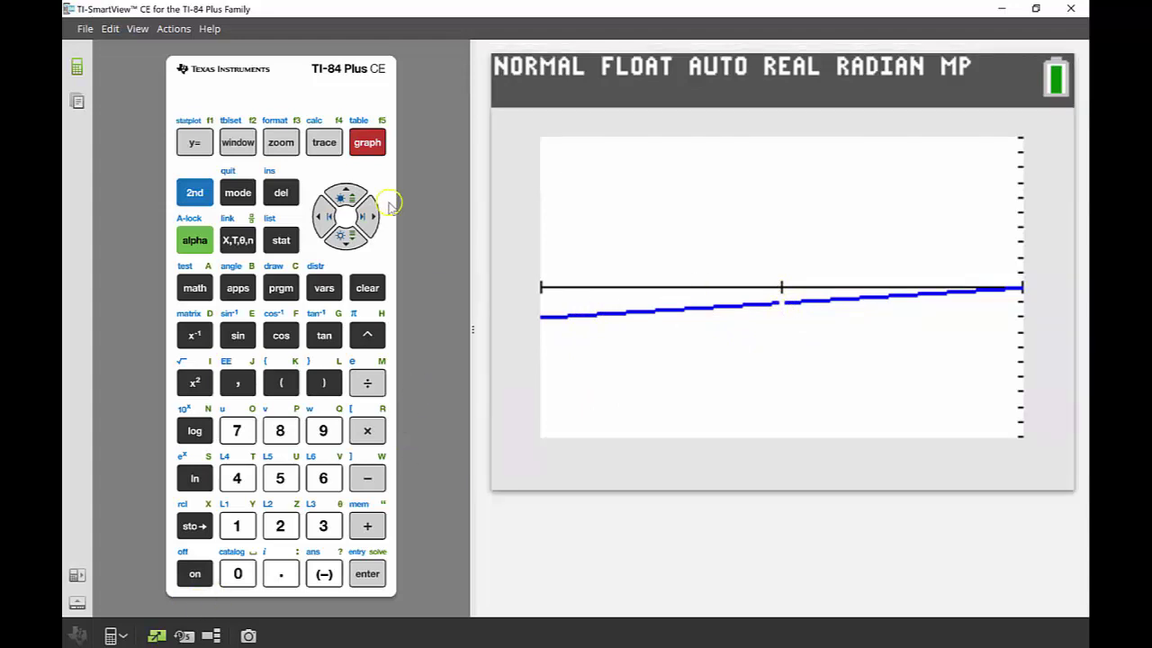
# - Switch to the GRAPH-TABLE split layout, graph it, then open Y= showing Y1=X²−25
pyautogui.click(240, 200)
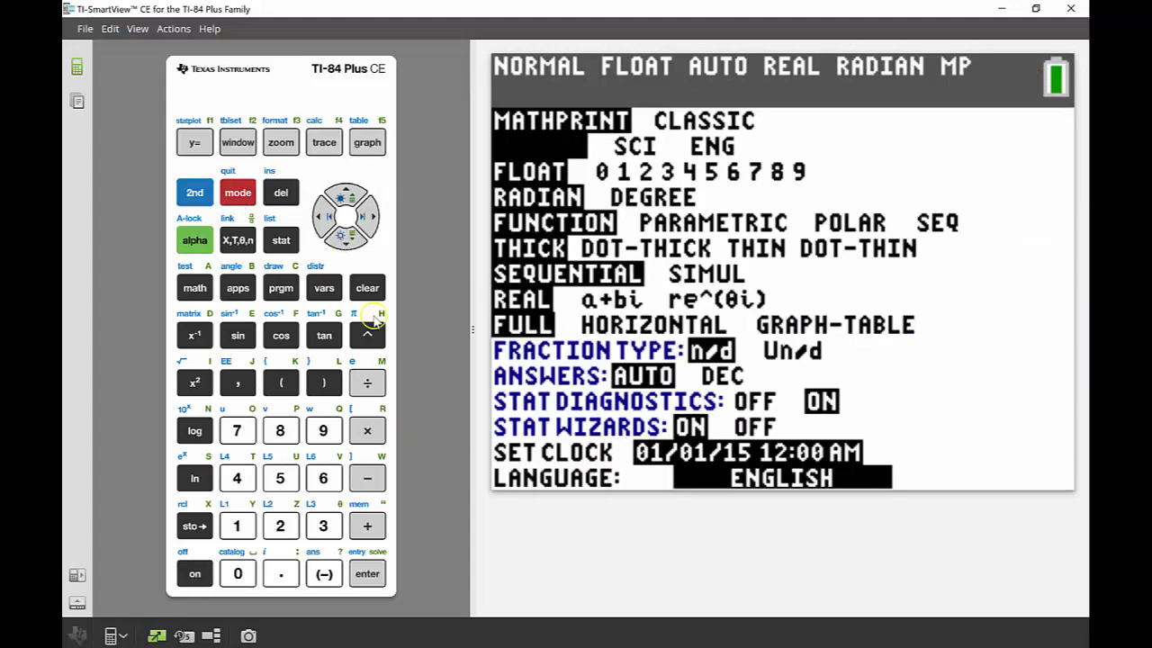
pyautogui.press('Down')
pyautogui.press('Down')
pyautogui.press('Down')
pyautogui.press('Down')
pyautogui.press('Down')
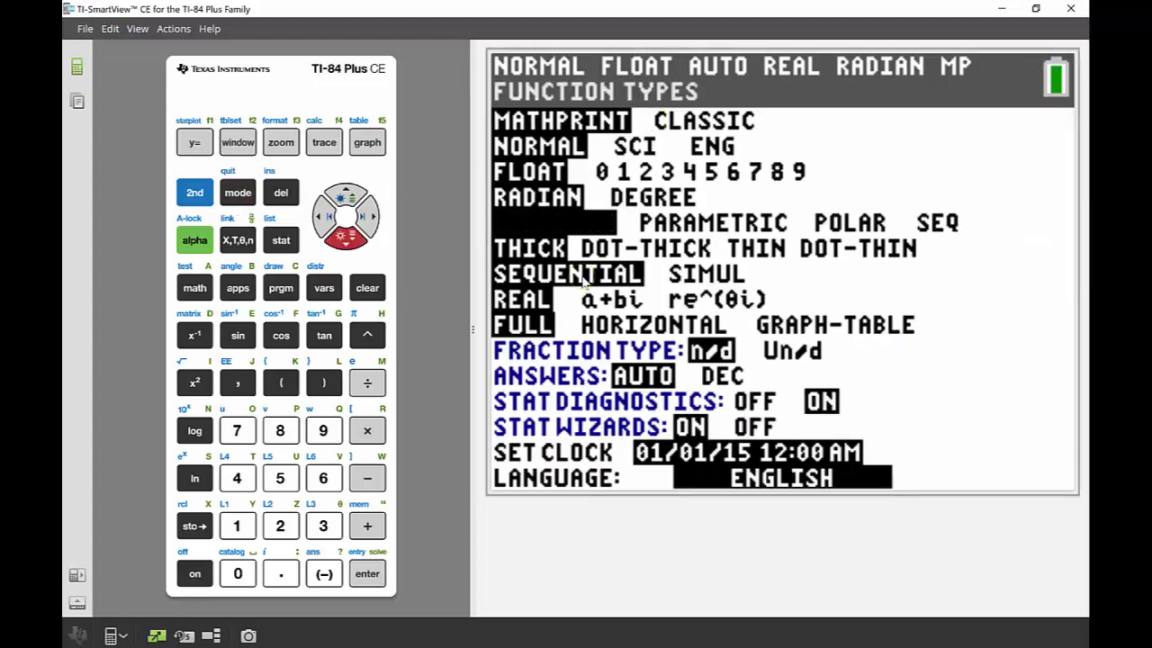
pyautogui.press('Down')
pyautogui.press('Down')
pyautogui.press('Right')
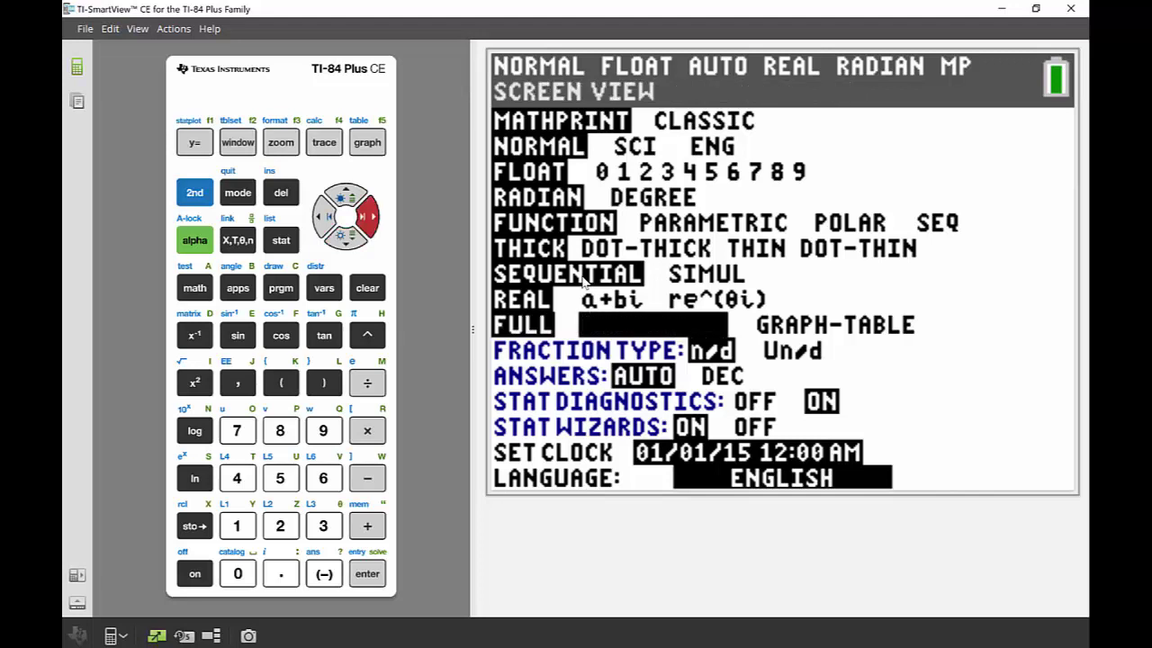
pyautogui.press('Right')
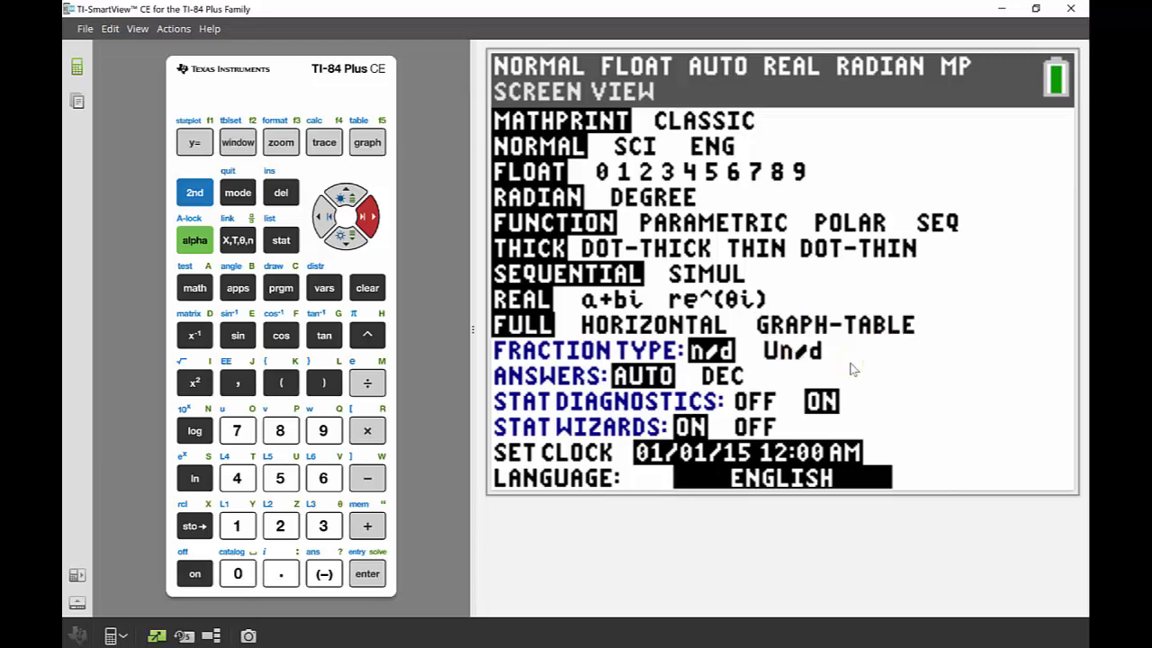
pyautogui.press('Return')
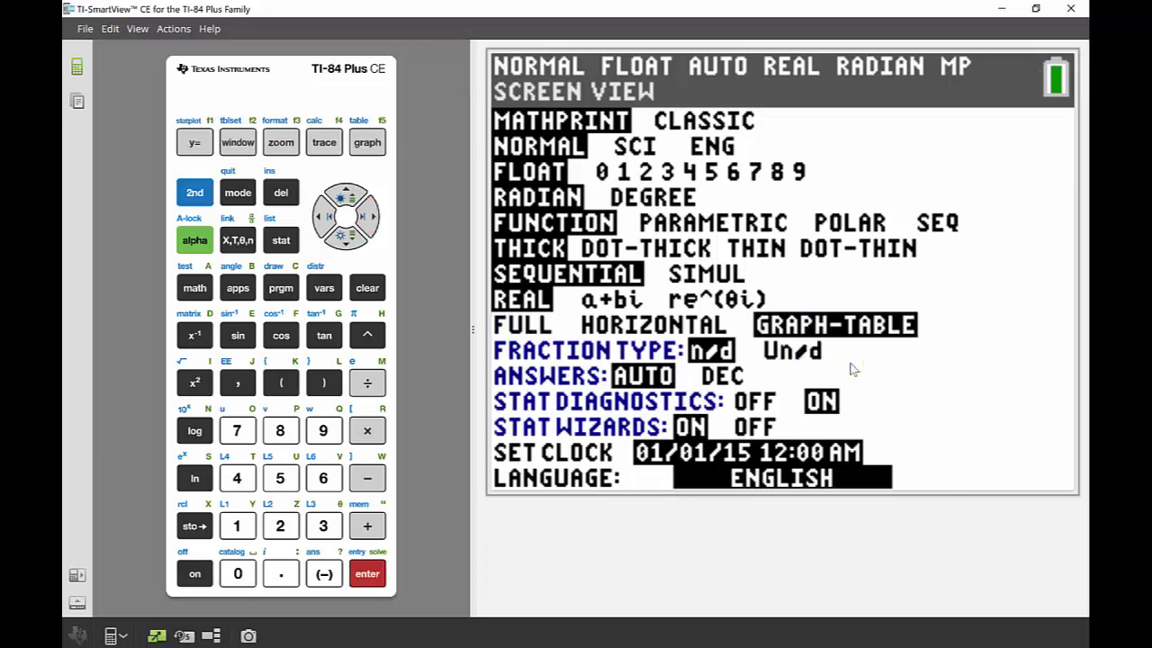
pyautogui.click(369, 142)
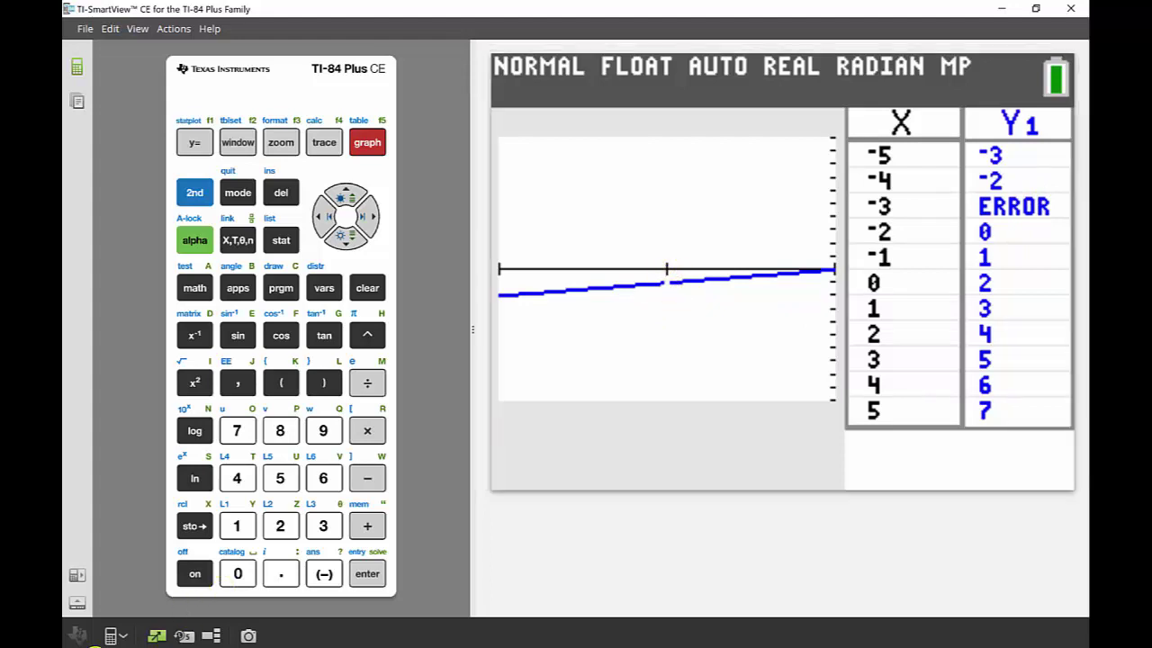
pyautogui.press('F1')
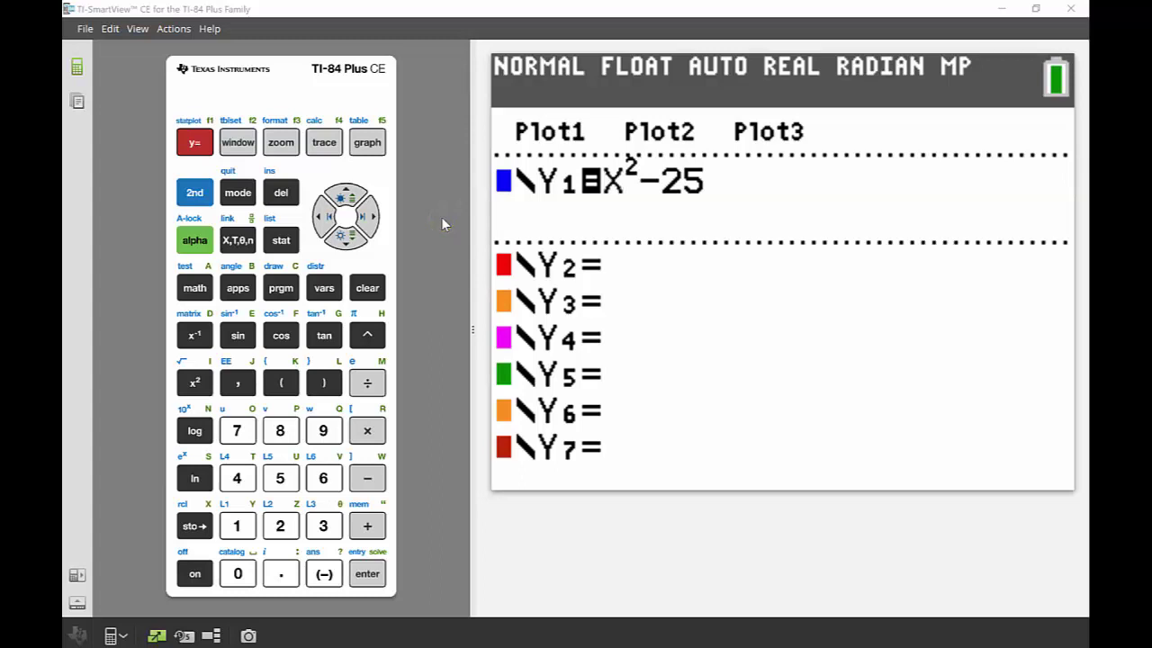
# - Switch TBLSET's Depend option to Ask, then show the table with X from -5 to 5 and blank Y1
pyautogui.click(567, 180)
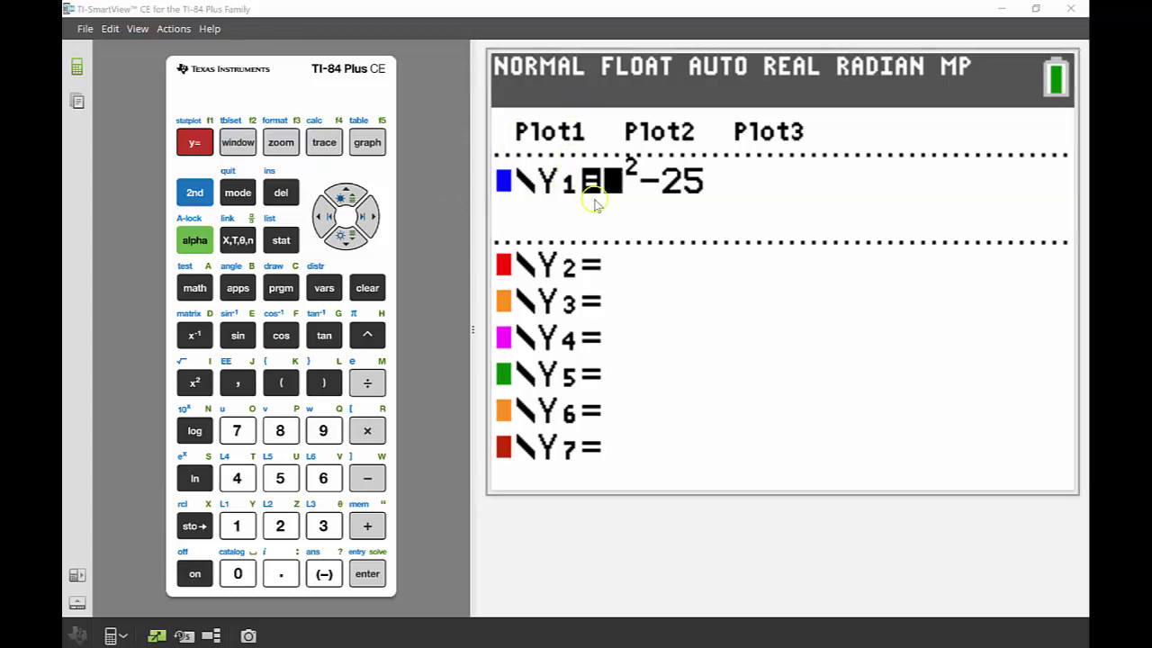
pyautogui.click(193, 194)
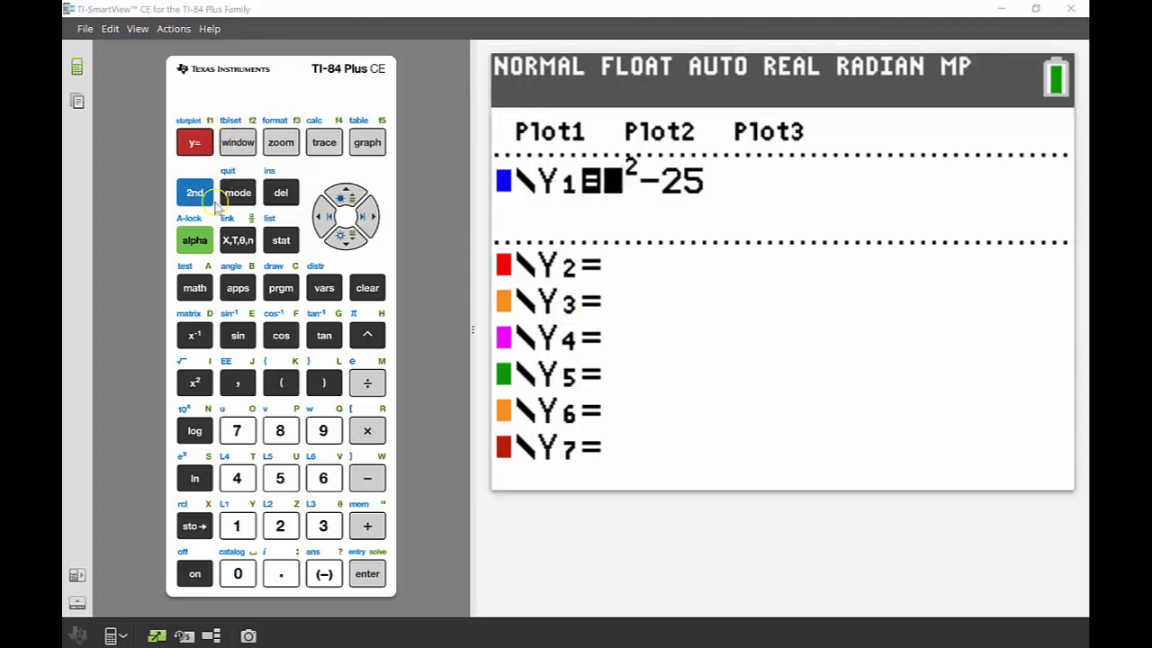
pyautogui.click(195, 199)
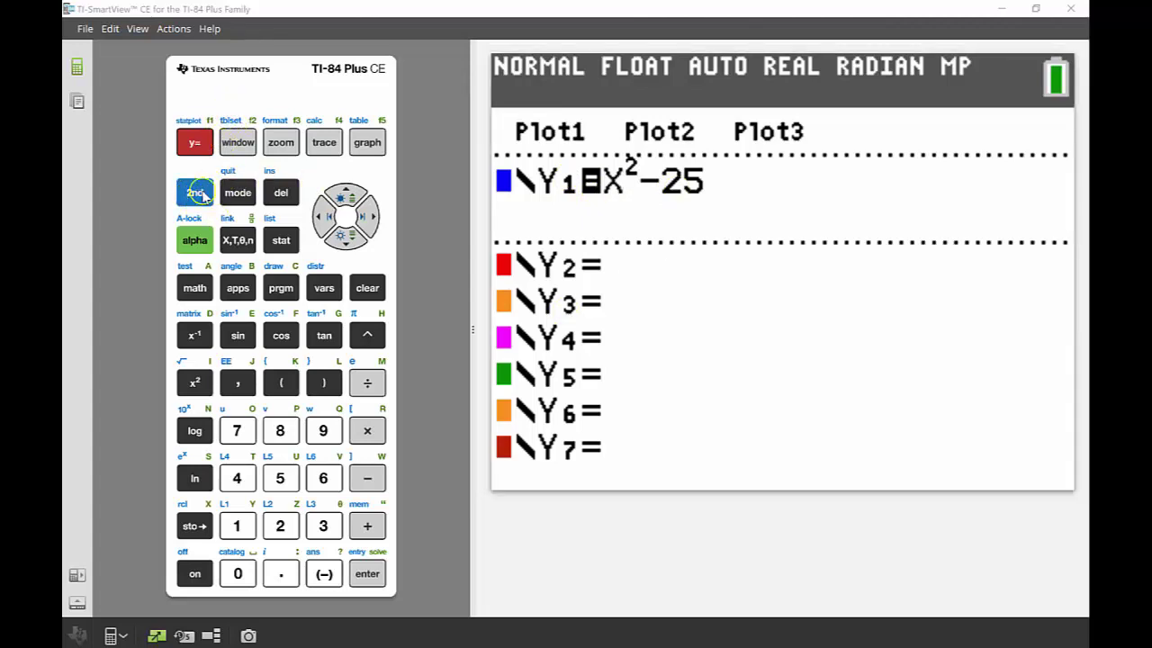
pyautogui.click(201, 196)
pyautogui.click(245, 135)
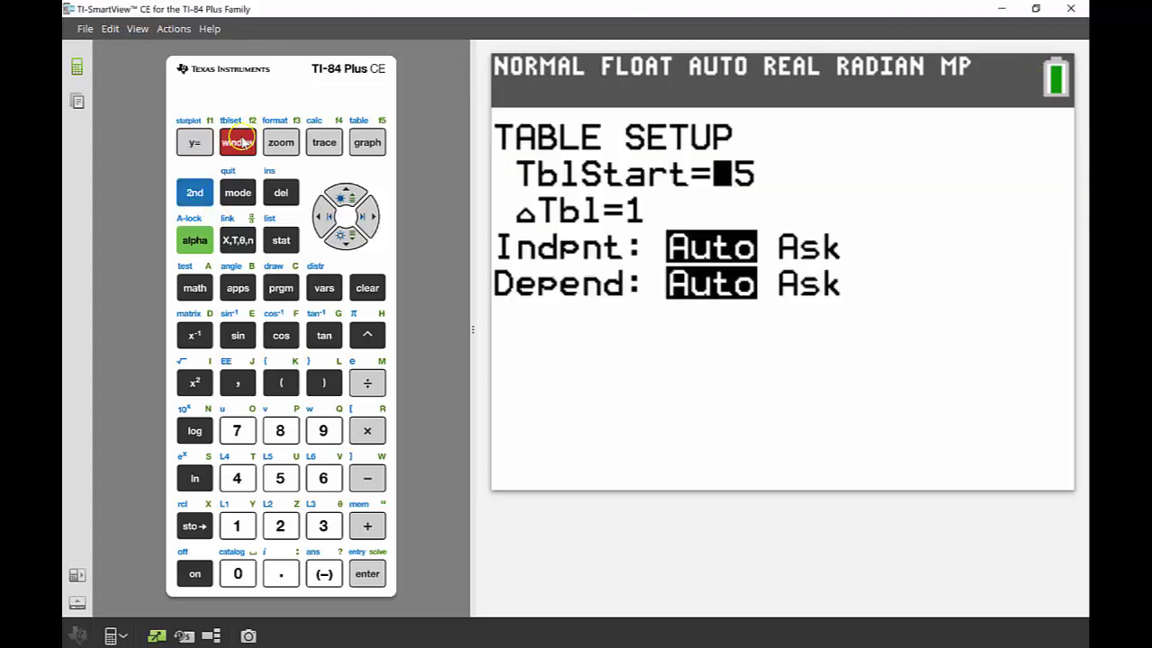
pyautogui.click(736, 164)
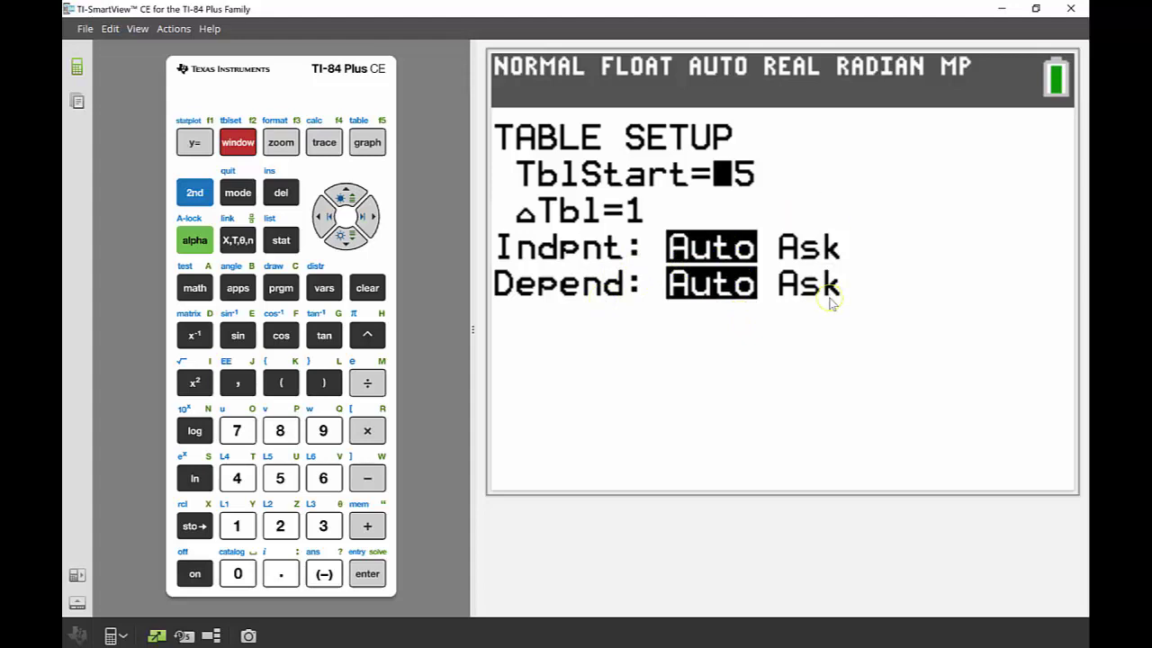
pyautogui.press('Down')
pyautogui.press('Down')
pyautogui.press('Down')
pyautogui.press('Right')
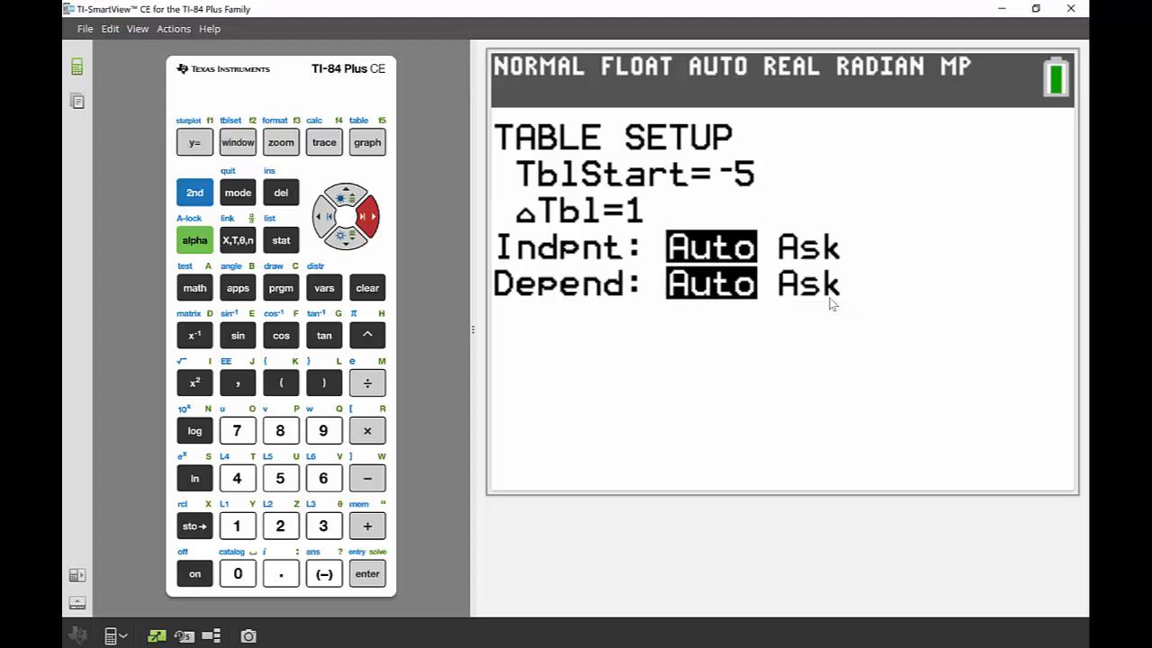
pyautogui.press('Return')
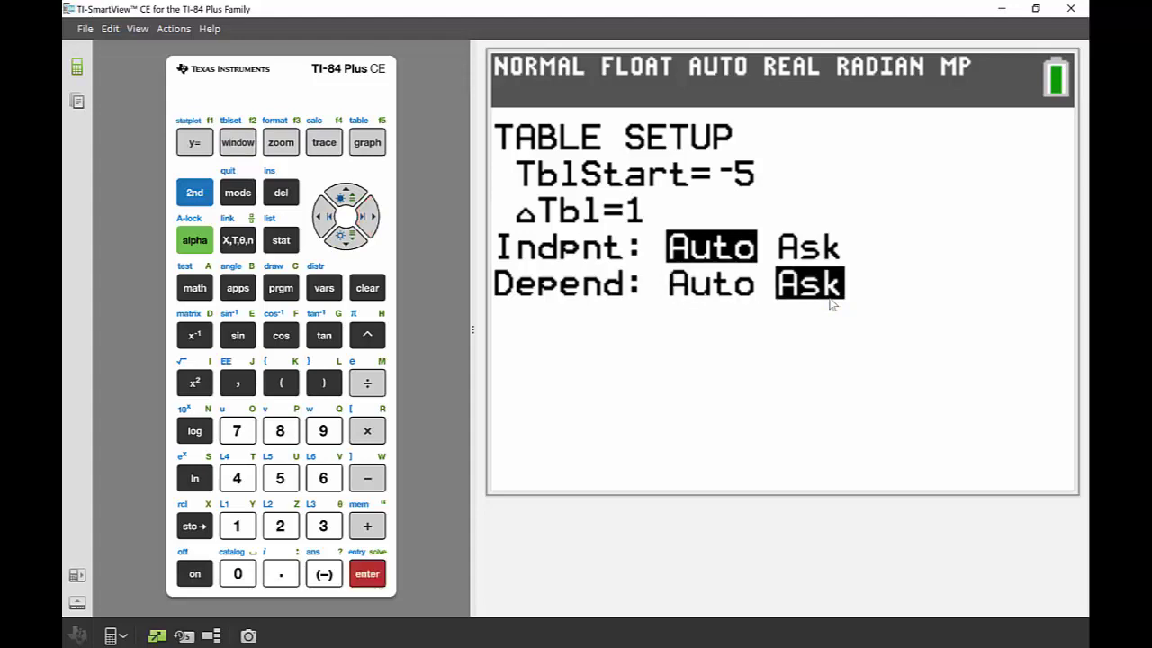
pyautogui.click(193, 196)
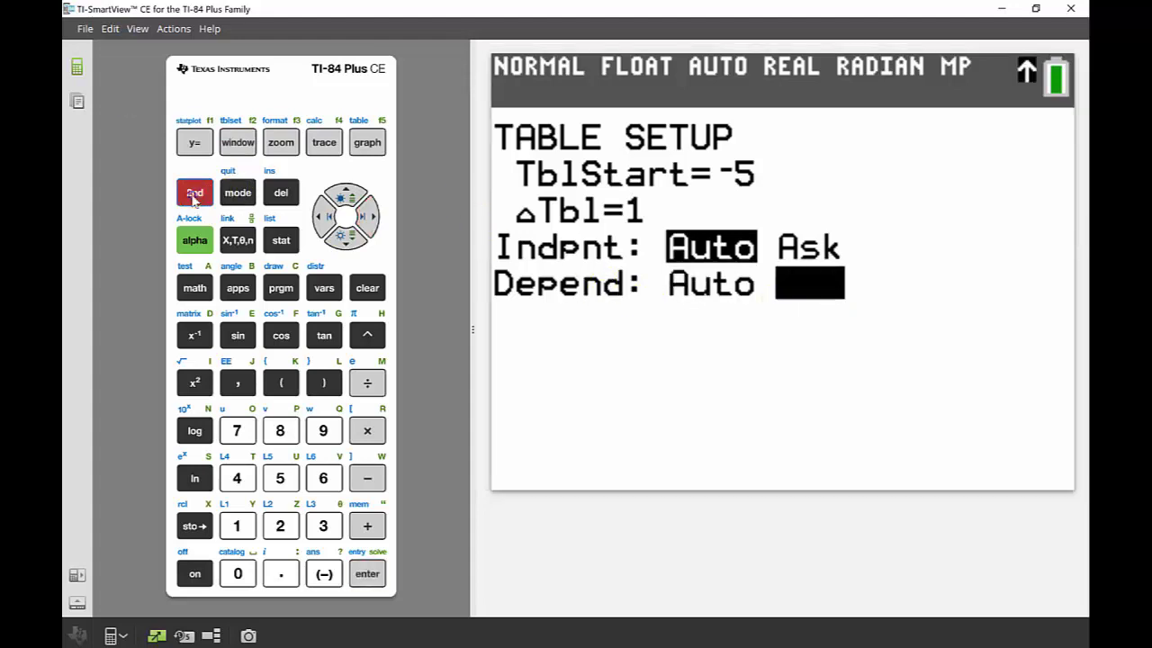
pyautogui.click(367, 143)
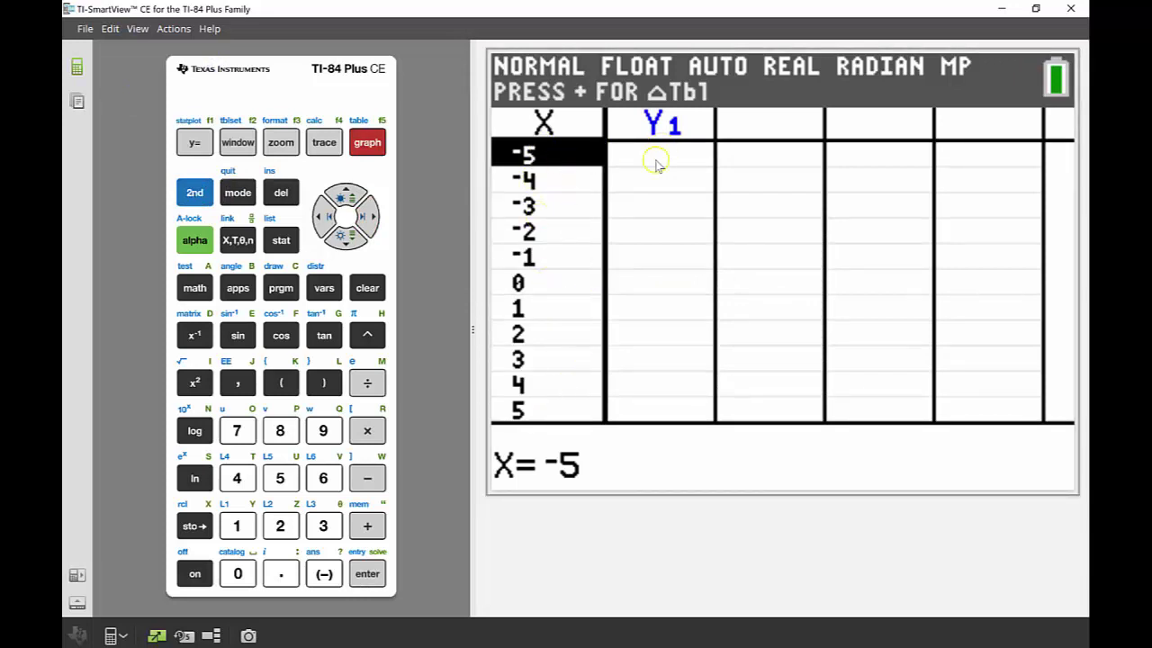
# - Compute the Y1 entries at X=-5 and X=-4 (0 and -9), stopping at the X=-3 row
pyautogui.press('Right')
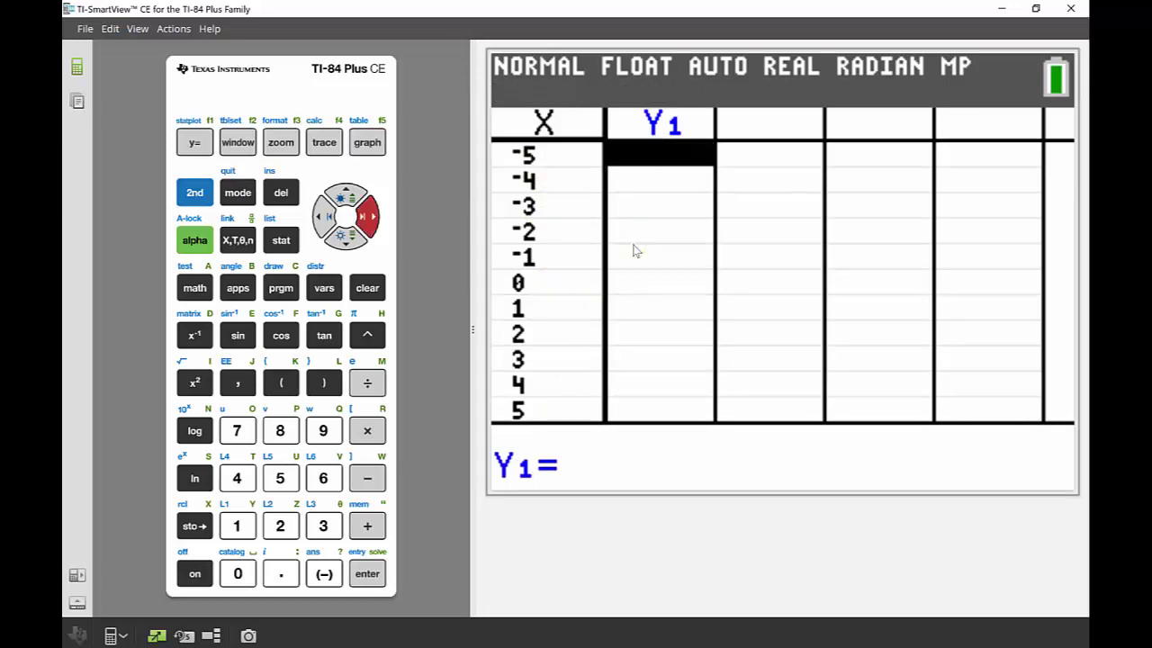
pyautogui.click(529, 154)
pyautogui.press('0')
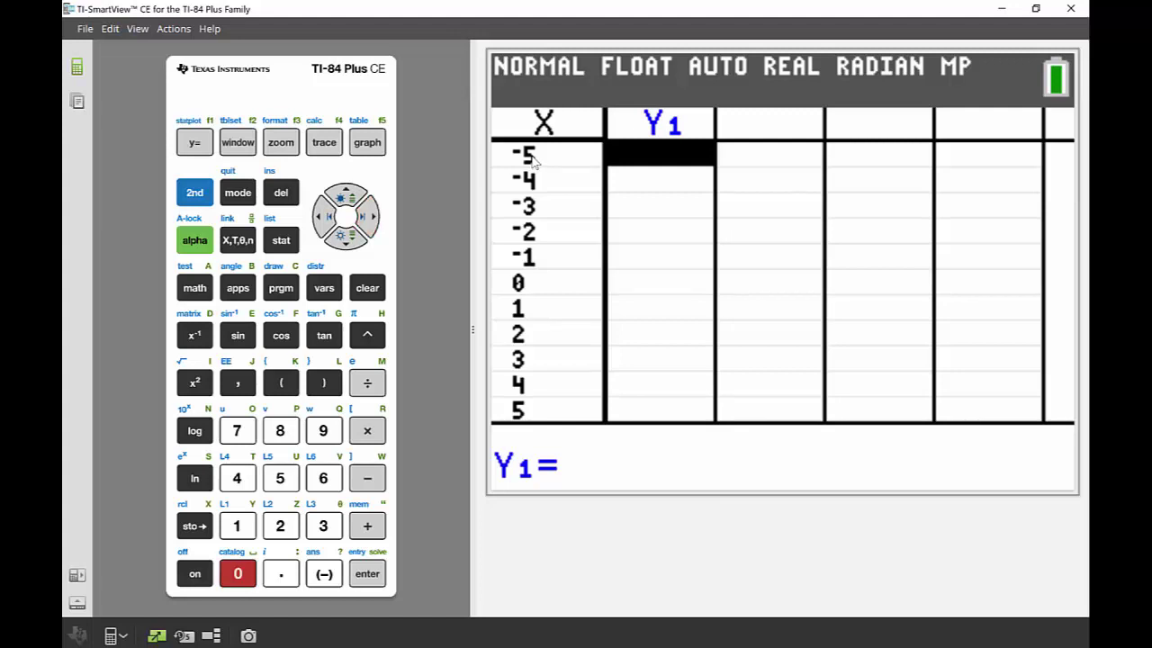
pyautogui.click(369, 576)
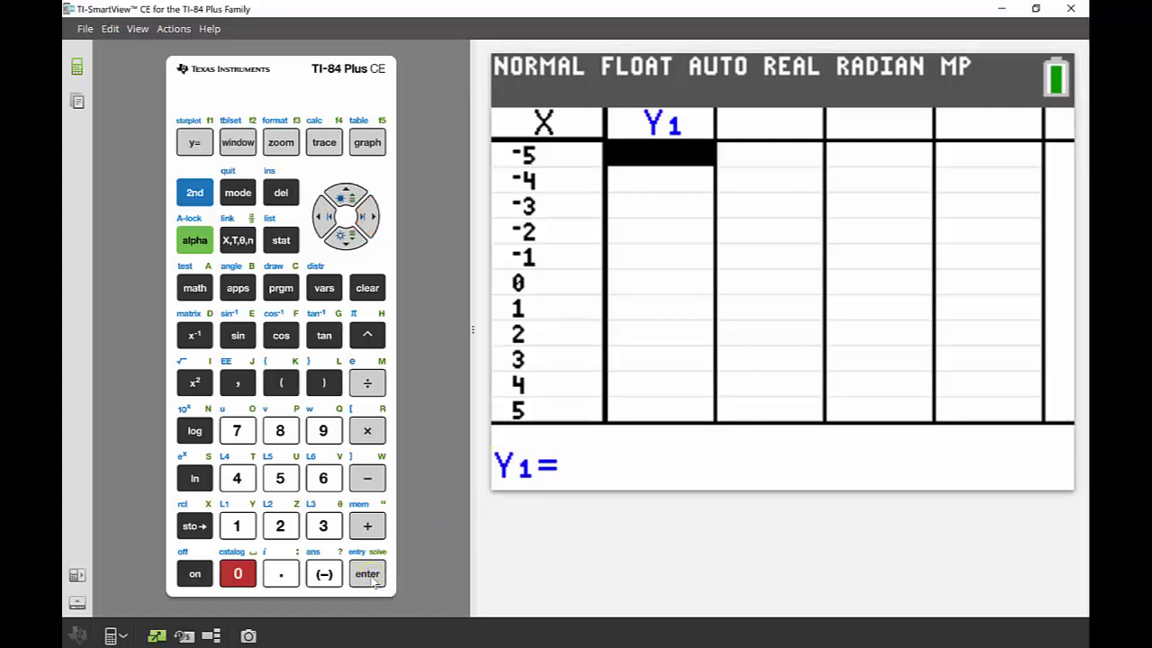
pyautogui.click(369, 576)
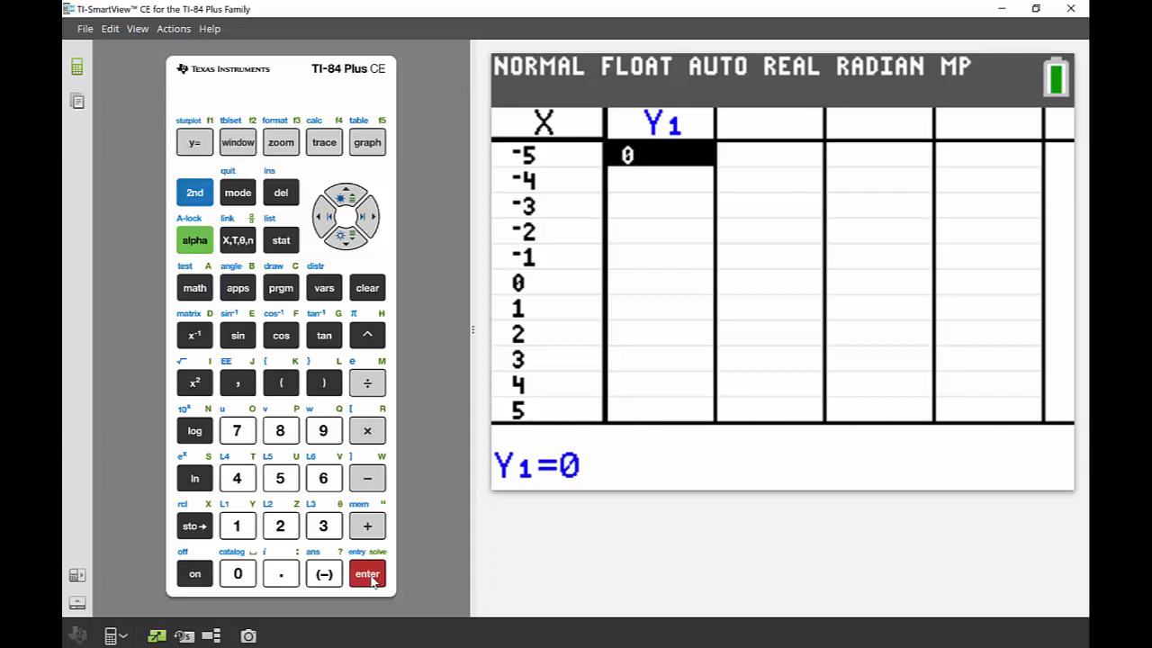
pyautogui.press('Down')
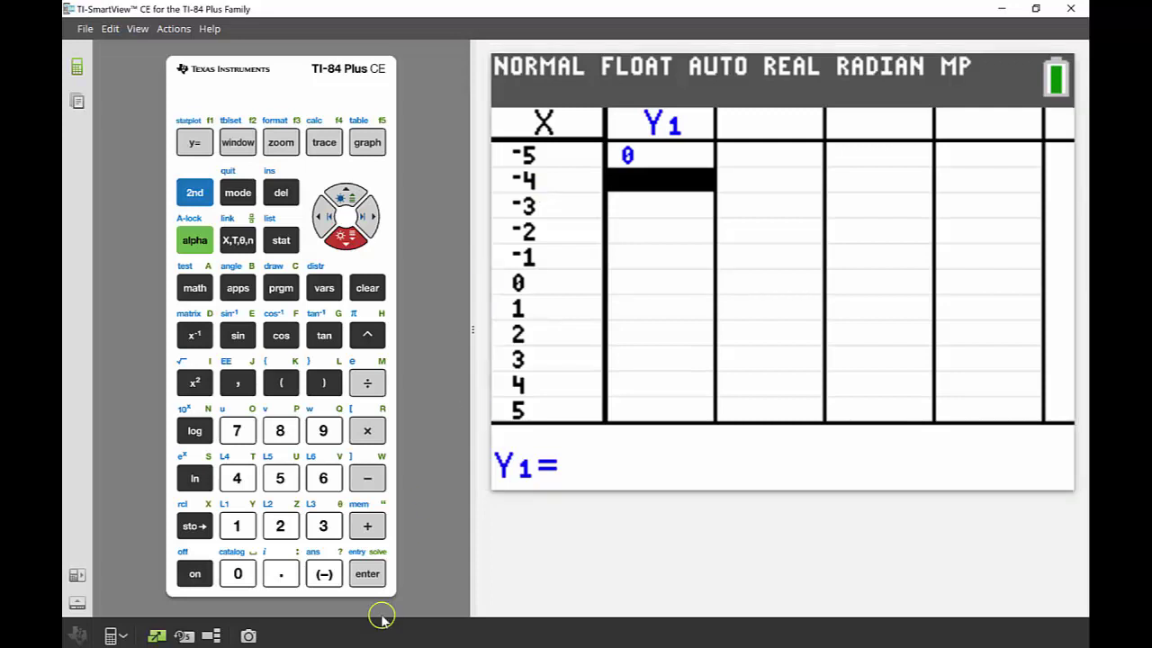
pyautogui.click(367, 573)
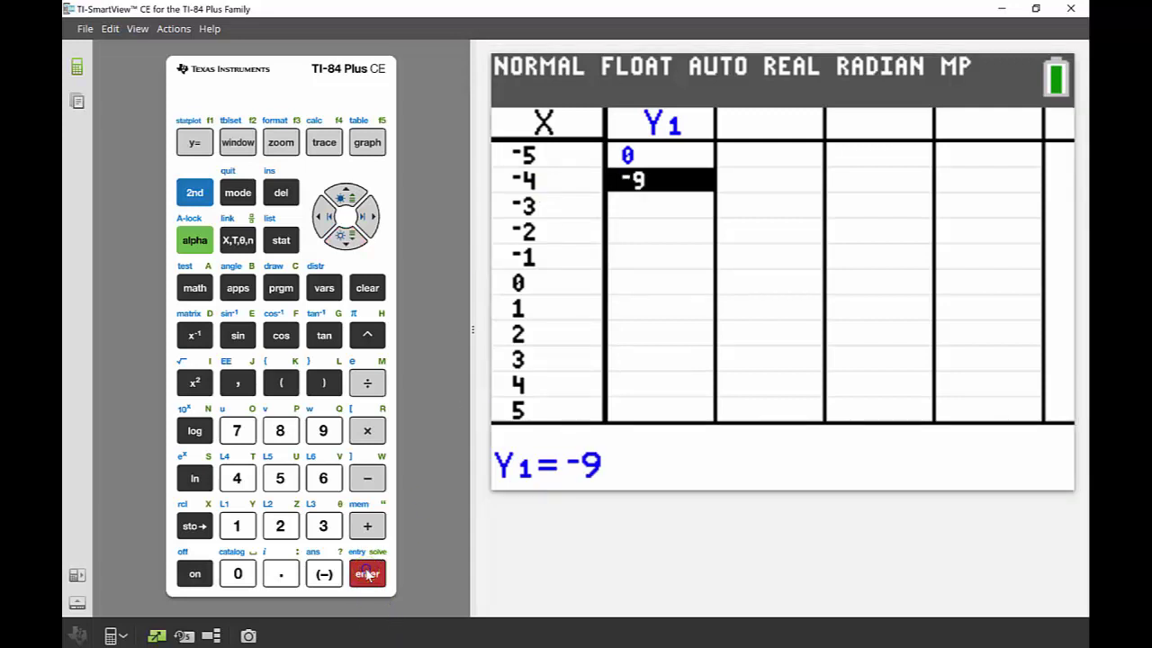
pyautogui.press('Down')
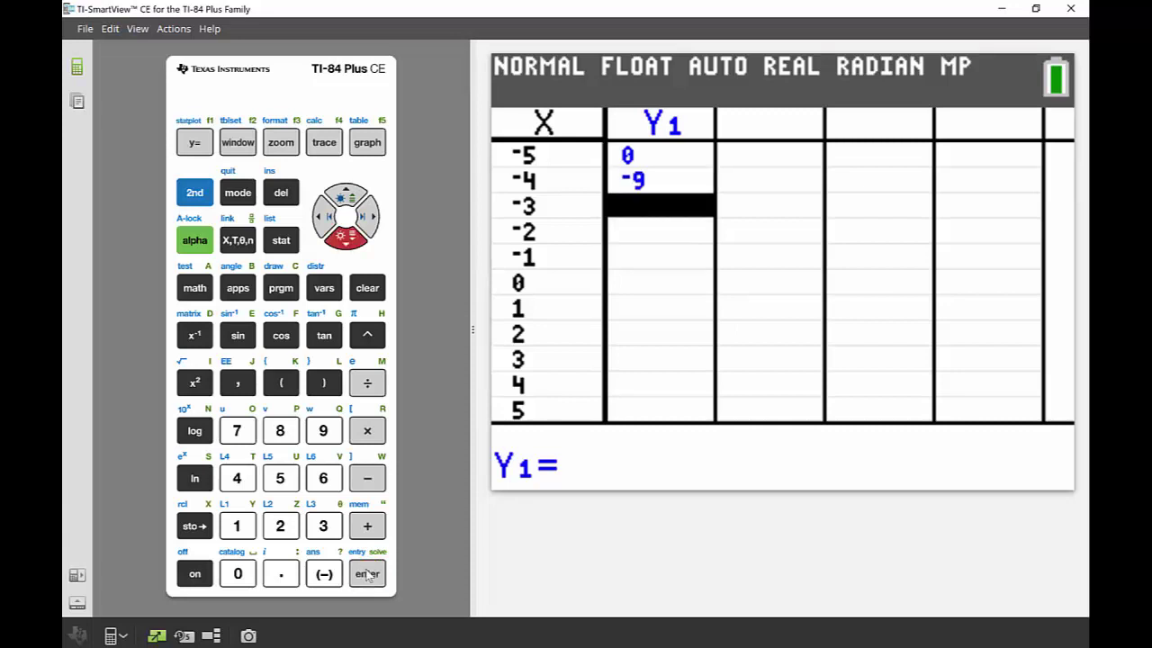